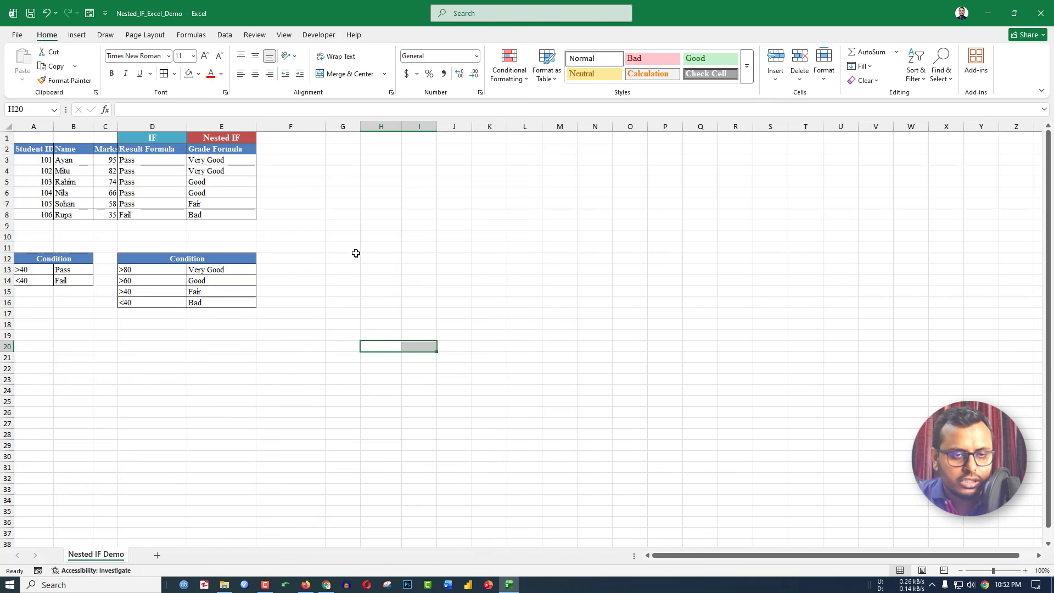
# Step: Examine the pass and fail conditions in A13:B14 against the first student's marks in C3
pyautogui.click(300, 389)
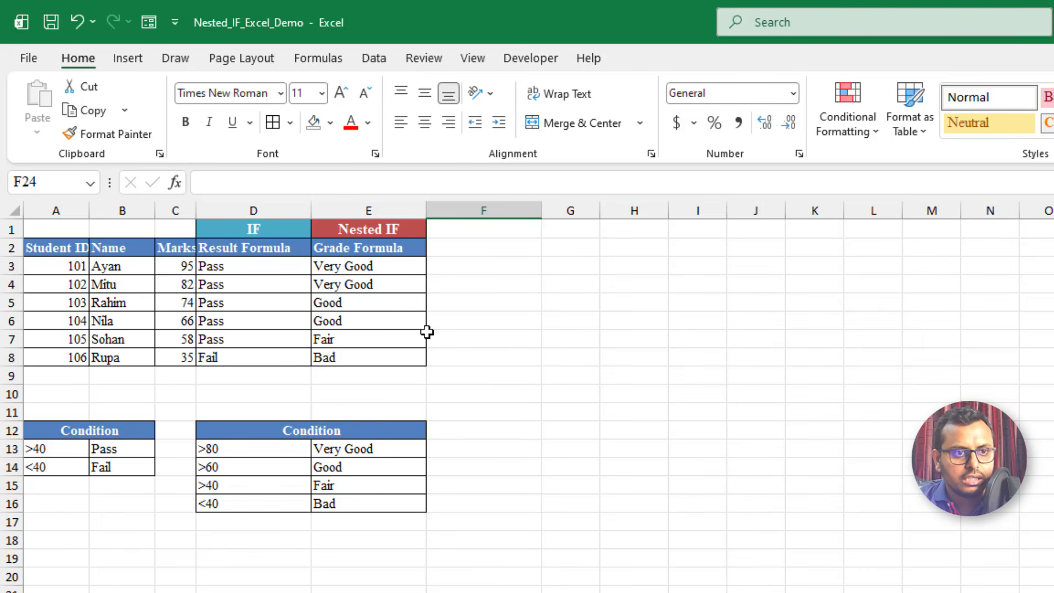
pyautogui.click(60, 455)
pyautogui.click(111, 455)
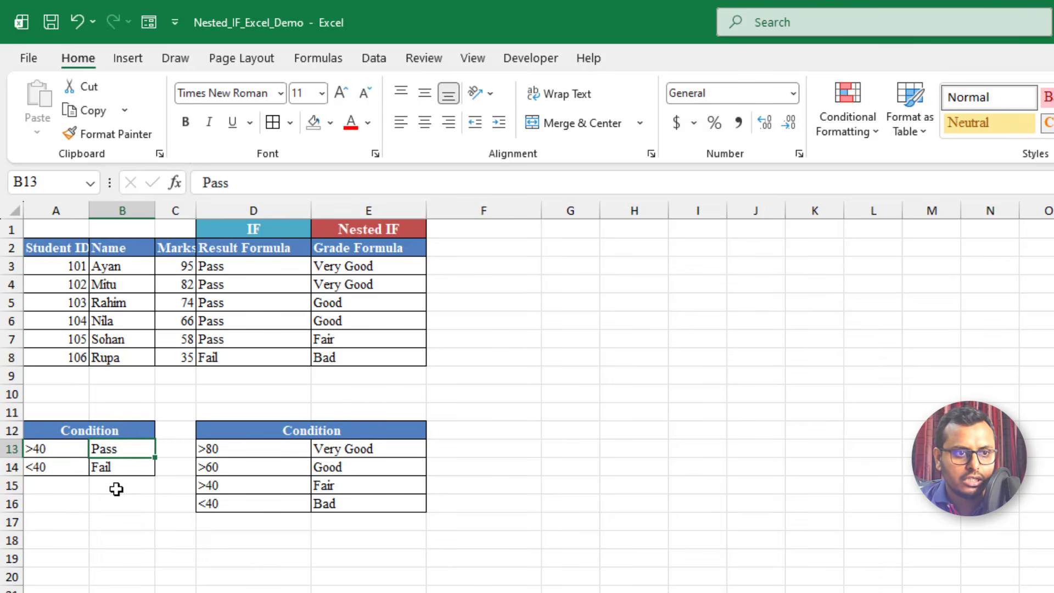
pyautogui.click(59, 470)
pyautogui.click(117, 469)
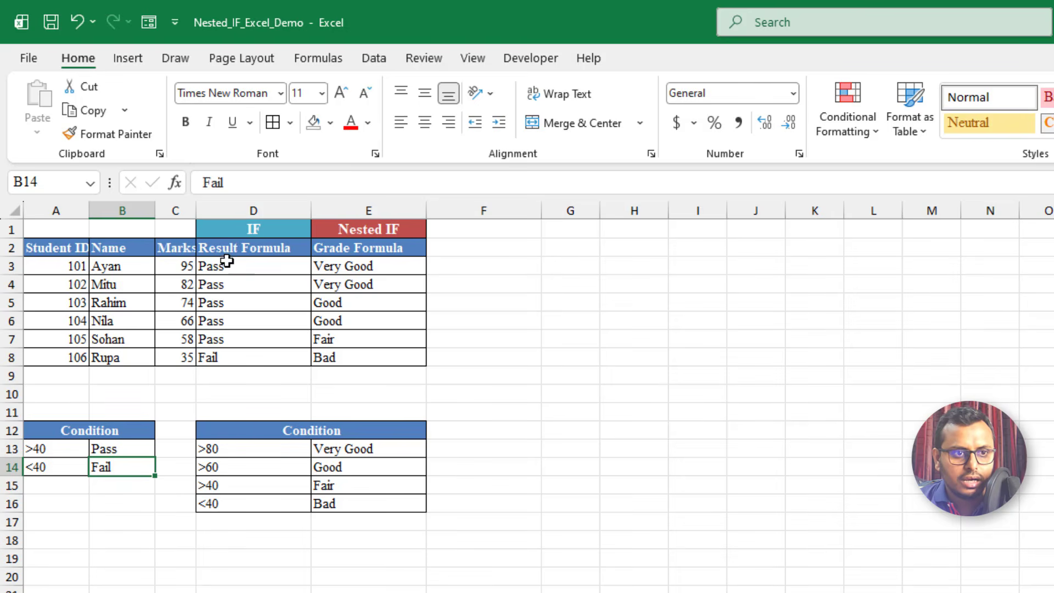
pyautogui.click(182, 272)
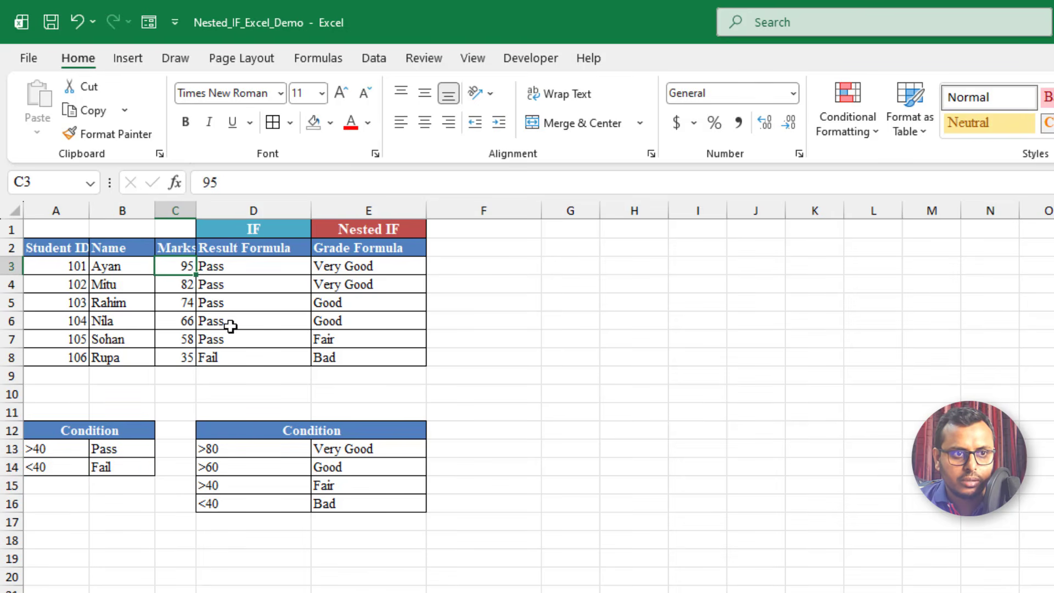
# Step: Set the marks in C4 to 35 and check that row's result and grade formulas
pyautogui.click(182, 288)
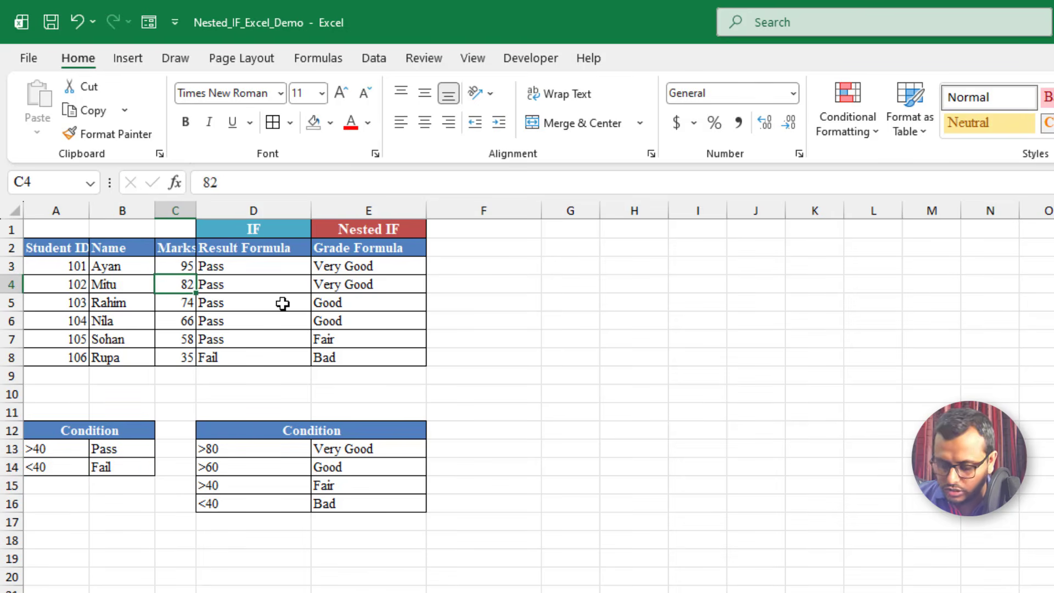
pyautogui.write('35')
pyautogui.press('Return')
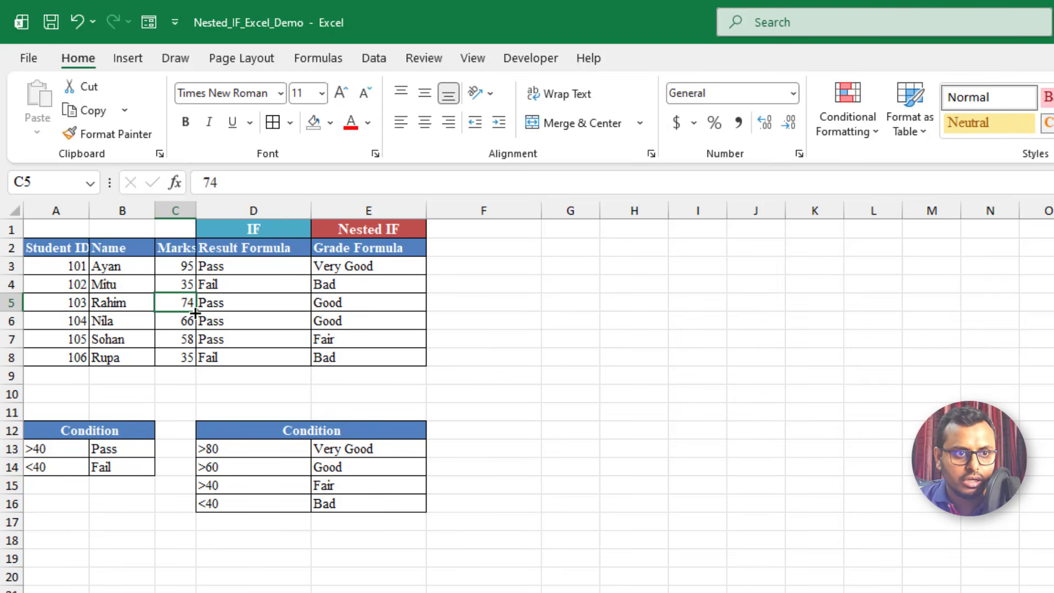
pyautogui.click(219, 283)
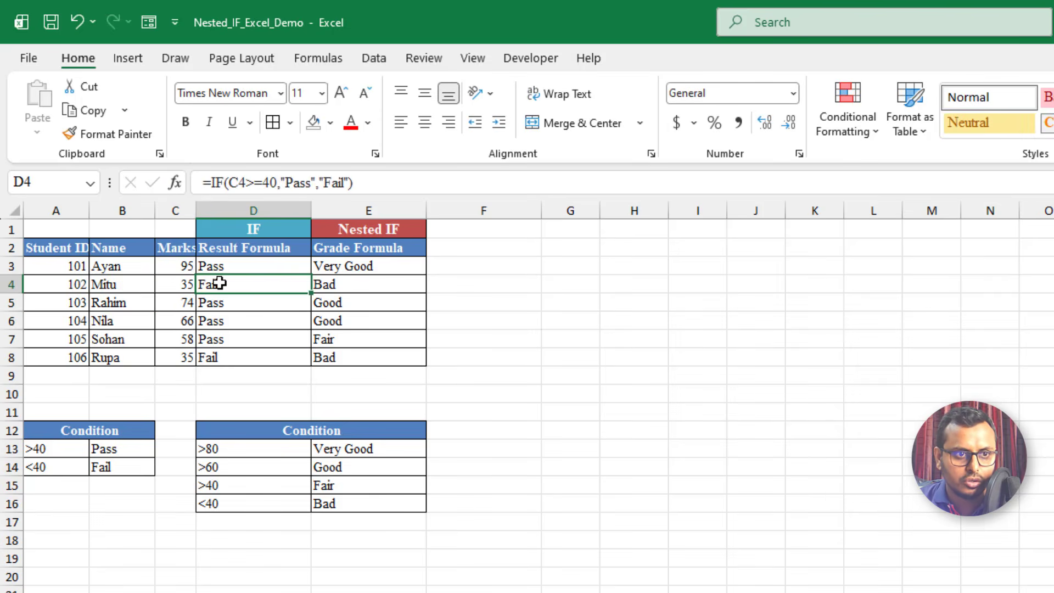
pyautogui.click(323, 282)
pyautogui.click(528, 325)
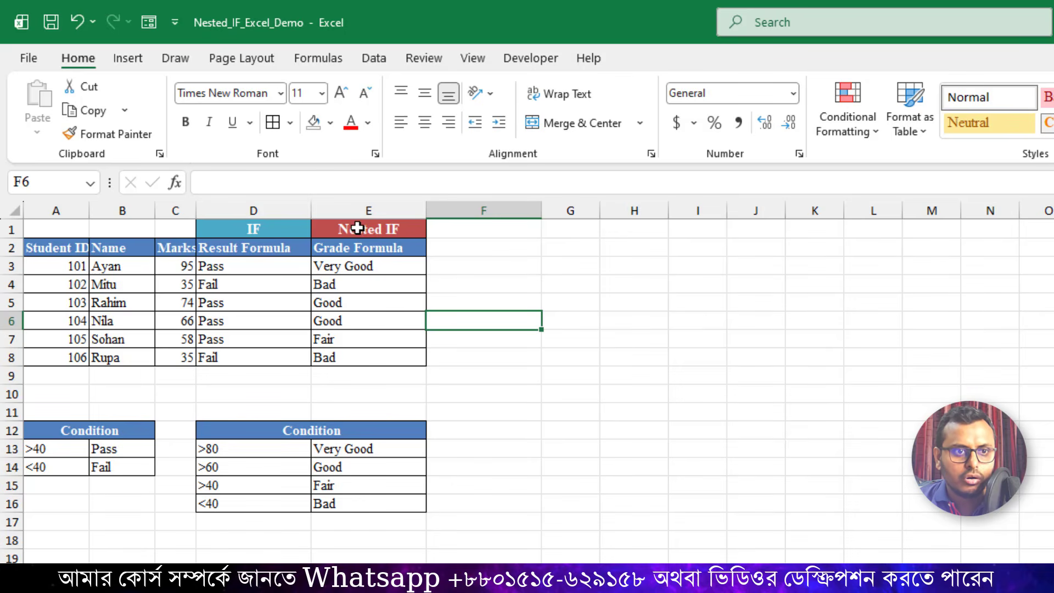
# Step: Examine the grade conditions and their labels in D13:E16
pyautogui.click(250, 455)
pyautogui.click(360, 449)
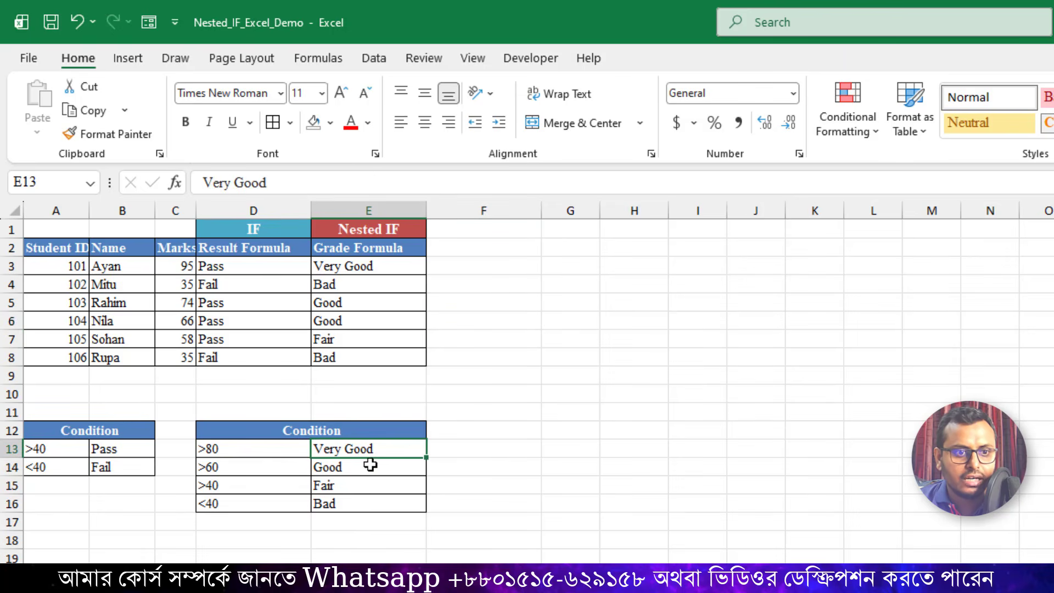
pyautogui.click(370, 464)
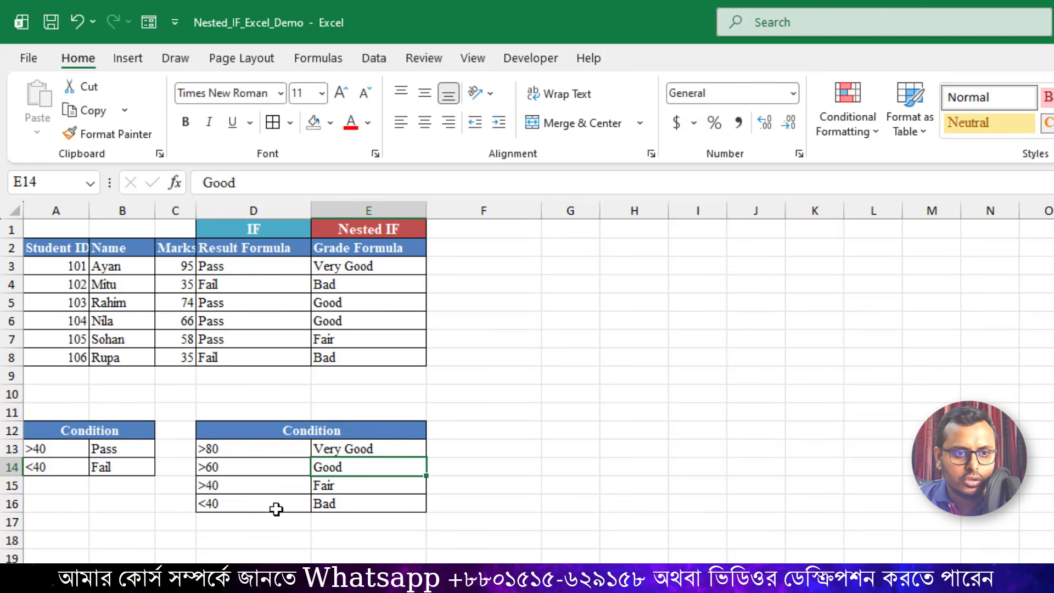
pyautogui.click(345, 537)
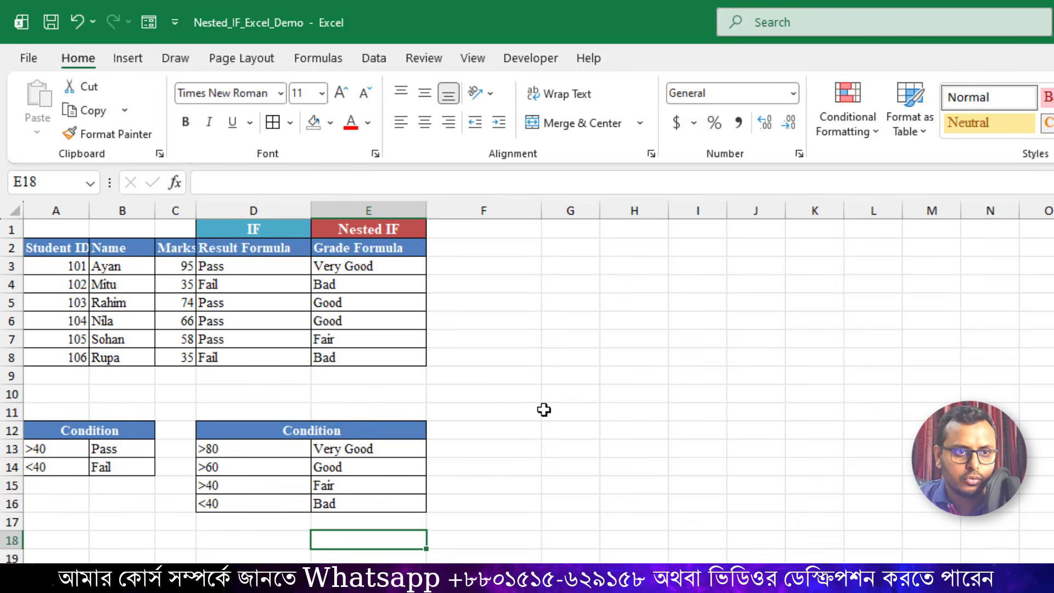
# Step: Copy the IF and Nested IF headings from D1:E1 to F2:G2 and widen column G to fit its heading
pyautogui.moveTo(269, 222); pyautogui.dragTo(352, 222)
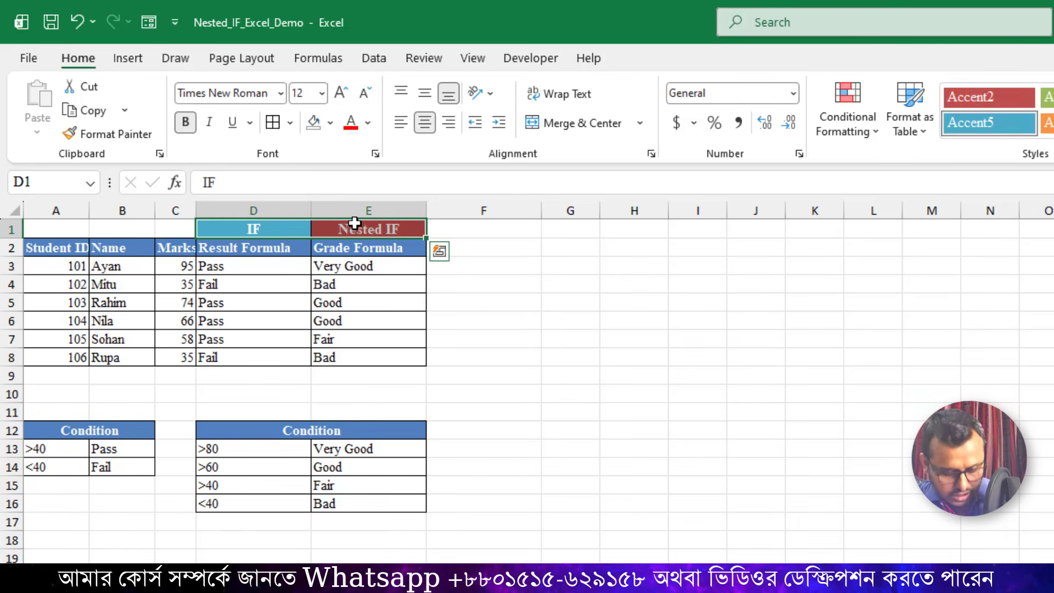
pyautogui.hotkey('ctrl', 'c')
pyautogui.click(497, 247)
pyautogui.hotkey('ctrl', 'v')
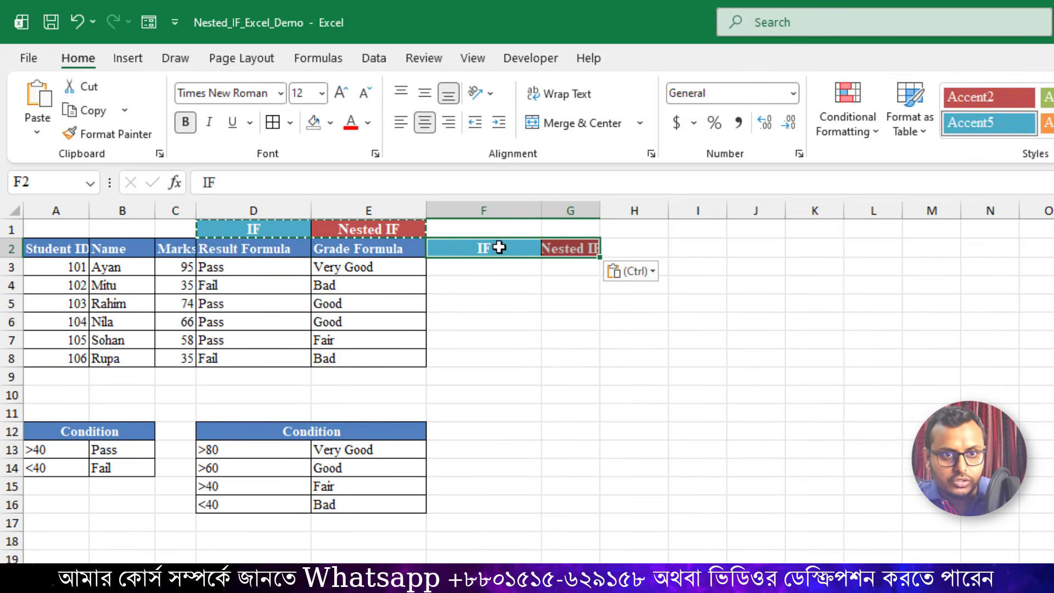
pyautogui.click(508, 280)
# Step: Apply borders to all cells in the range F2:G8
pyautogui.moveTo(497, 248); pyautogui.dragTo(560, 357)
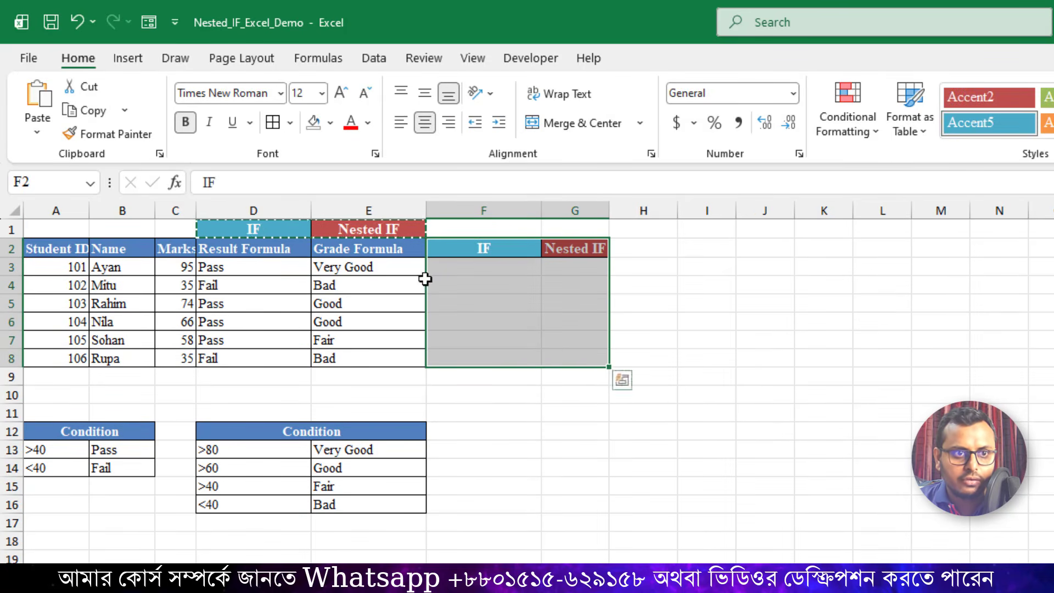
pyautogui.click(273, 122)
pyautogui.click(649, 310)
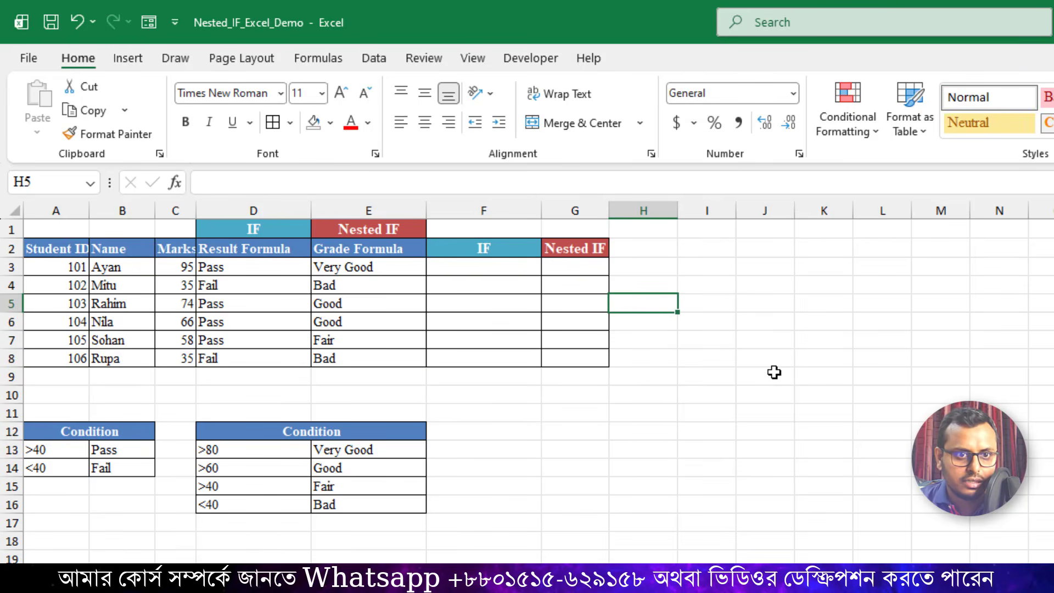
# Step: Enter =IF(C3>40,"Pass","Fail") in F3 and fill the formula down to F8
pyautogui.click(483, 268)
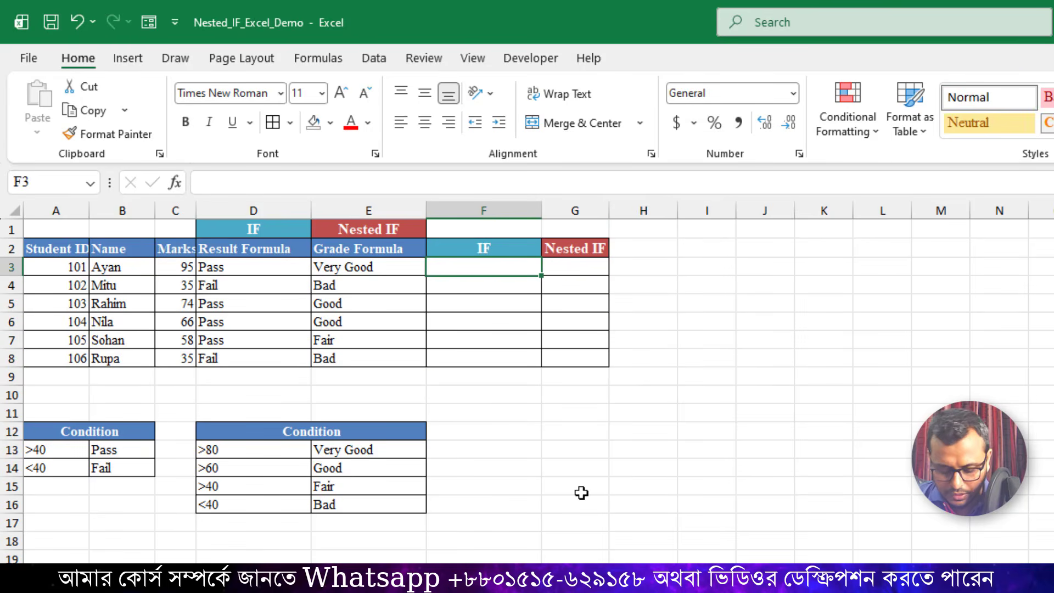
pyautogui.write('=')
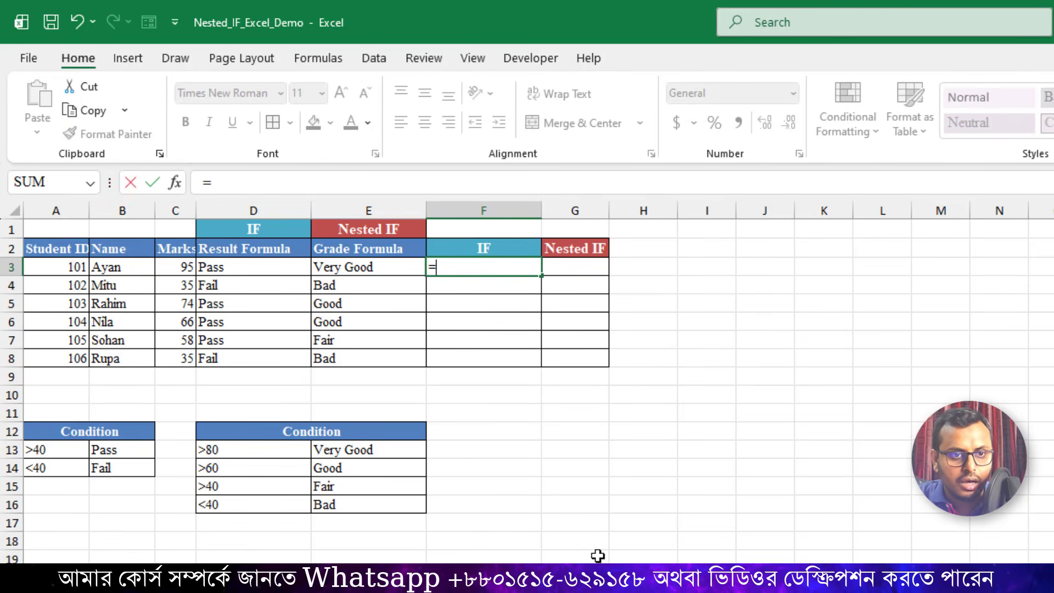
pyautogui.write('if')
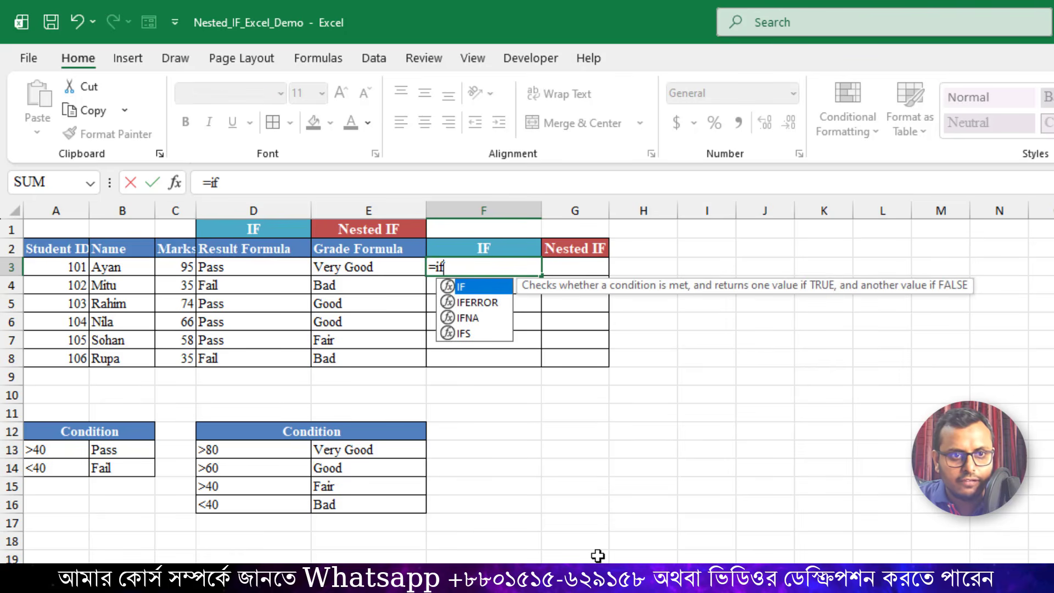
pyautogui.write('(')
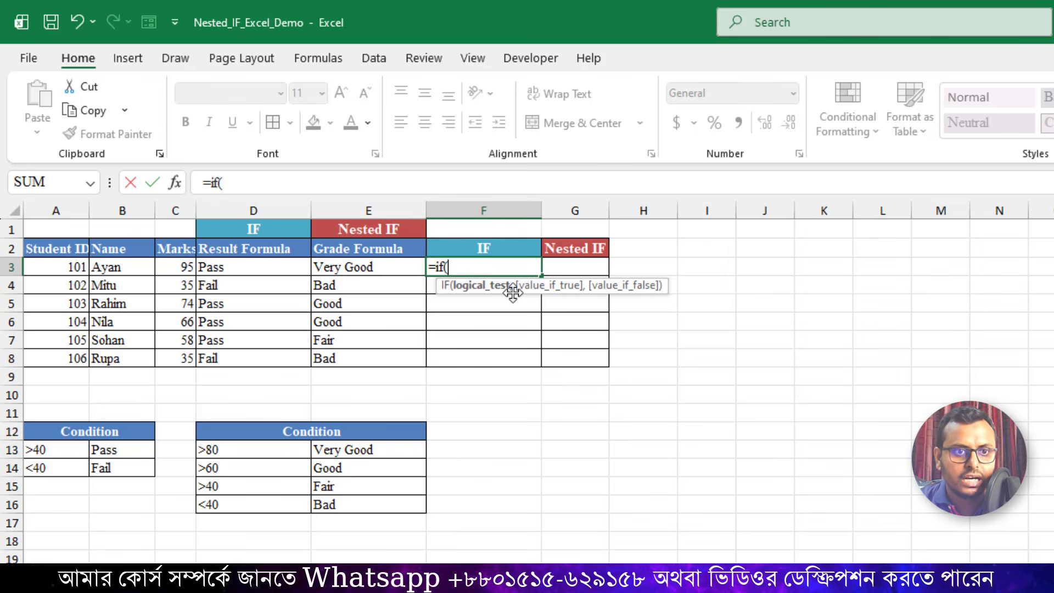
pyautogui.click(184, 267)
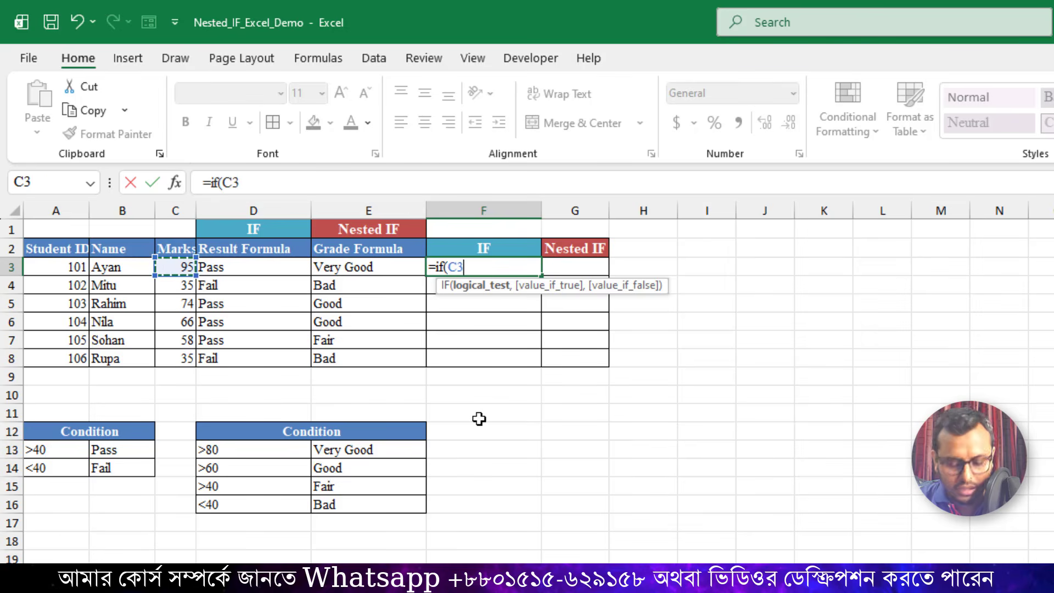
pyautogui.write('>')
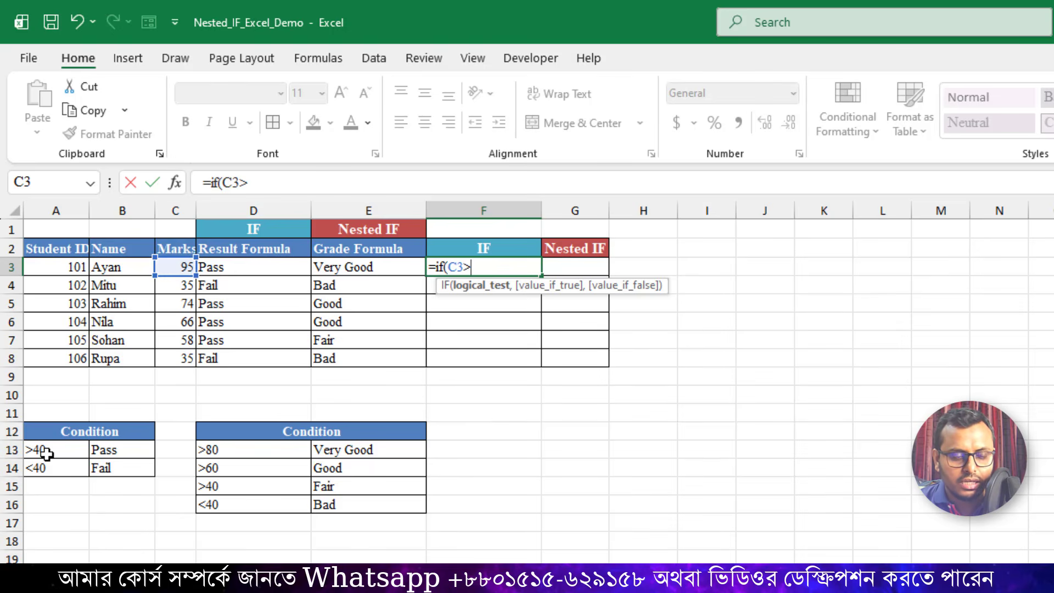
pyautogui.write('40')
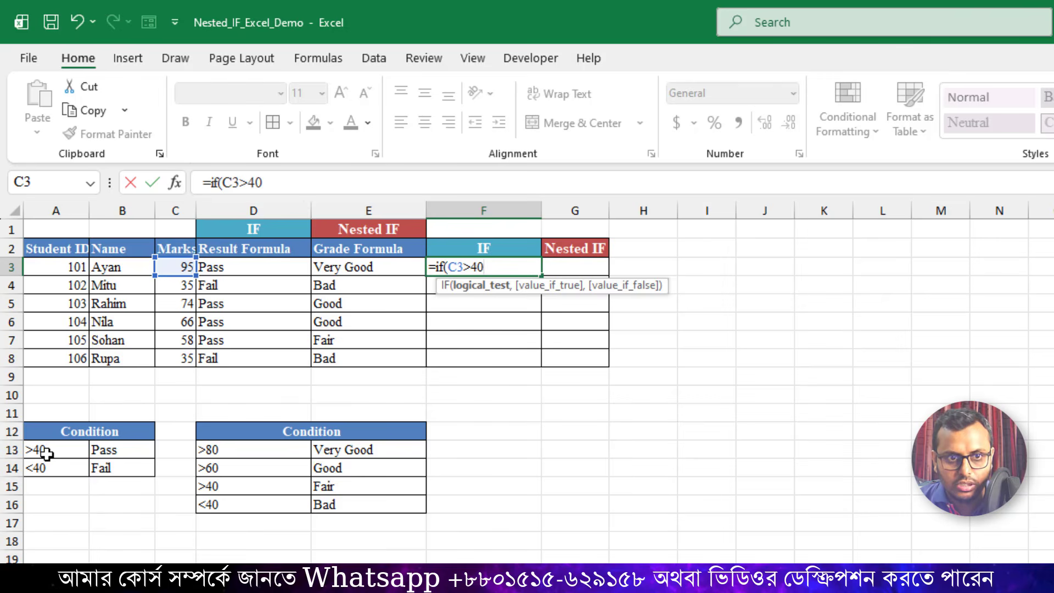
pyautogui.write(',')
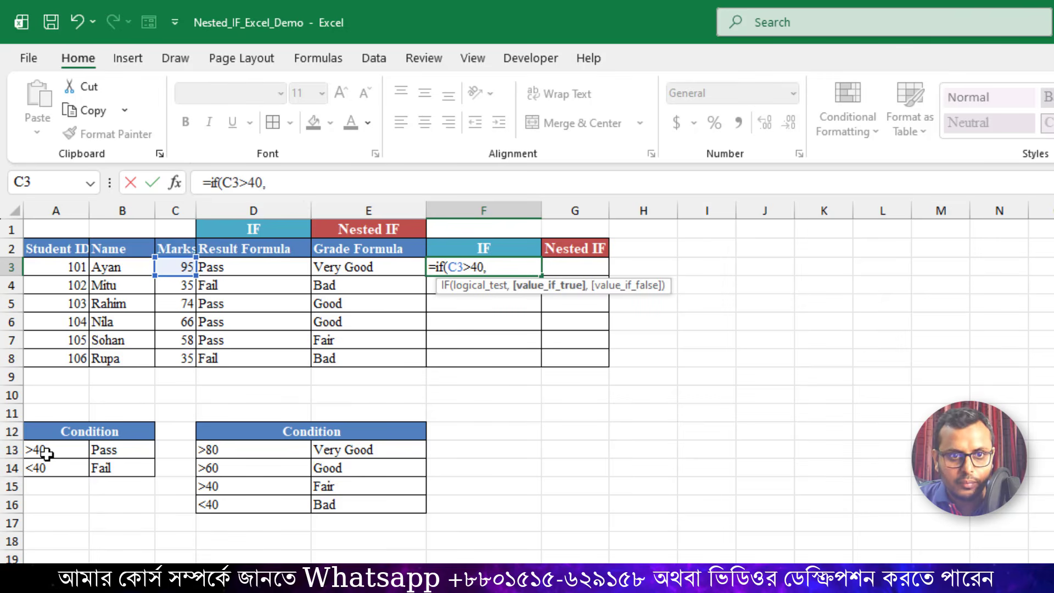
pyautogui.write('"')
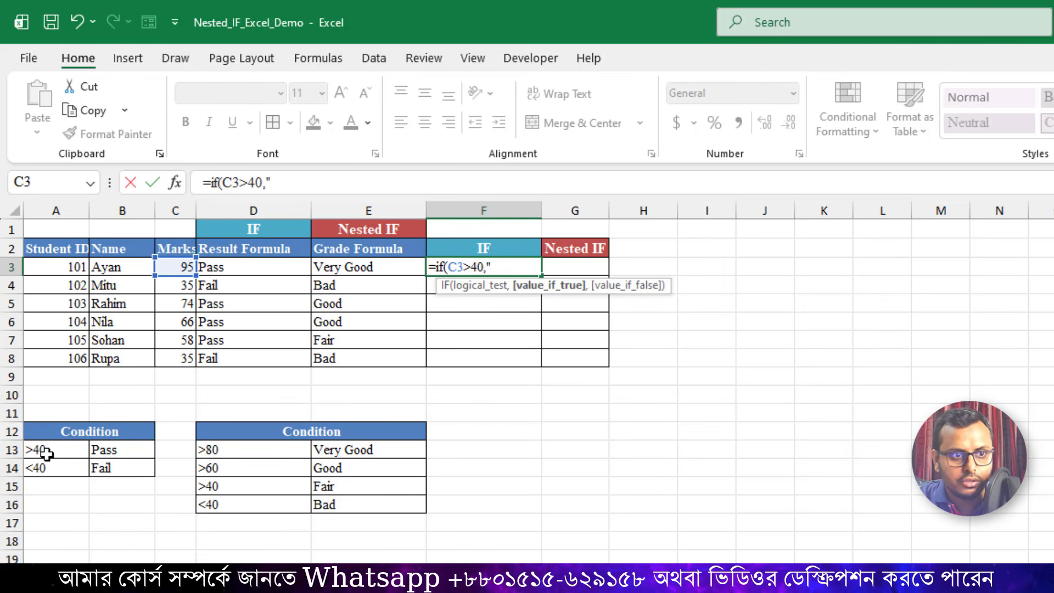
pyautogui.write('Pass')
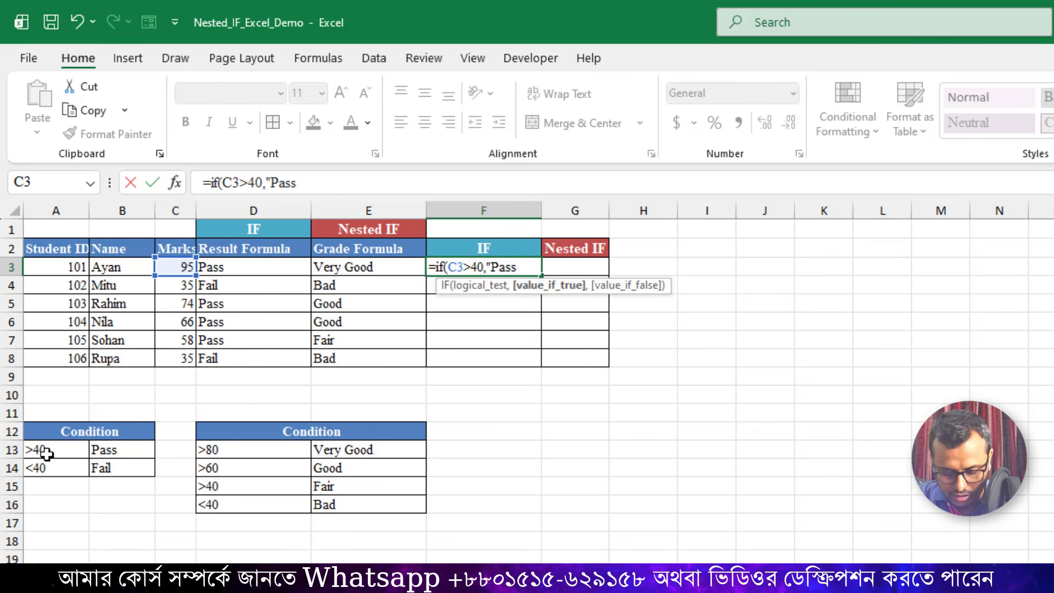
pyautogui.write('"')
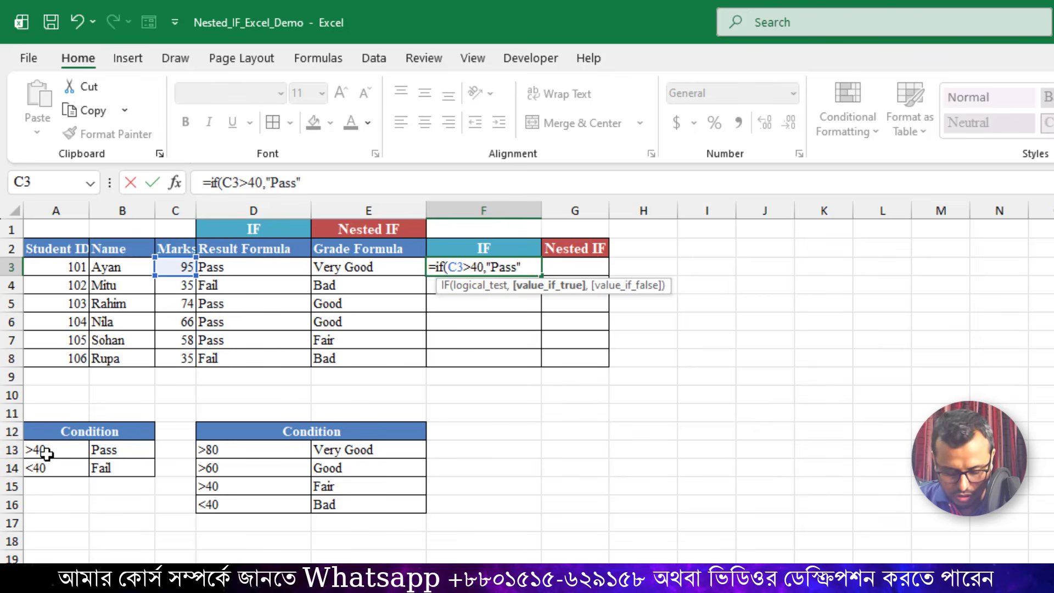
pyautogui.write(',')
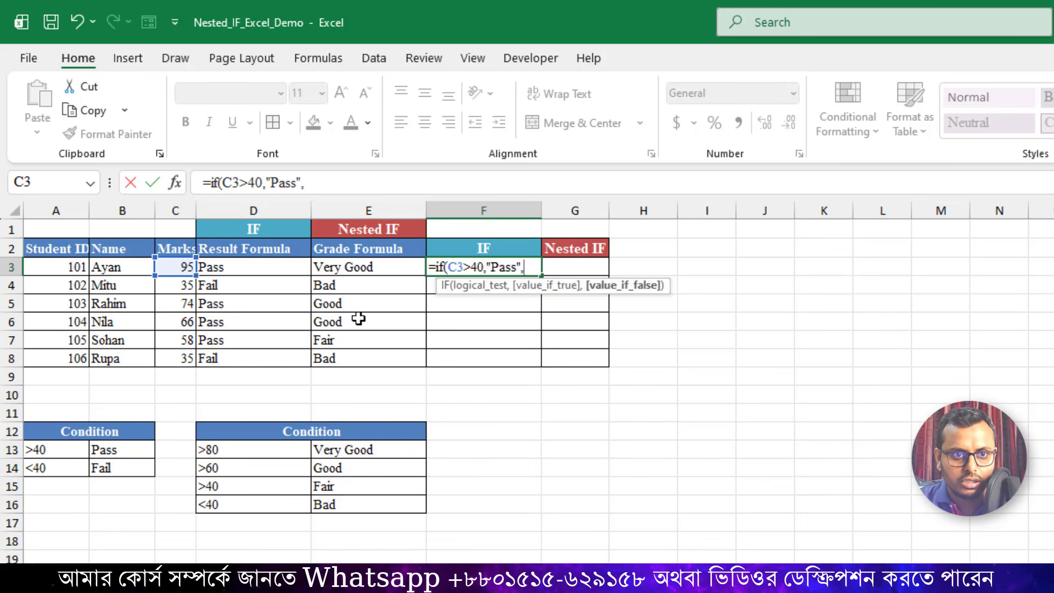
pyautogui.write('"')
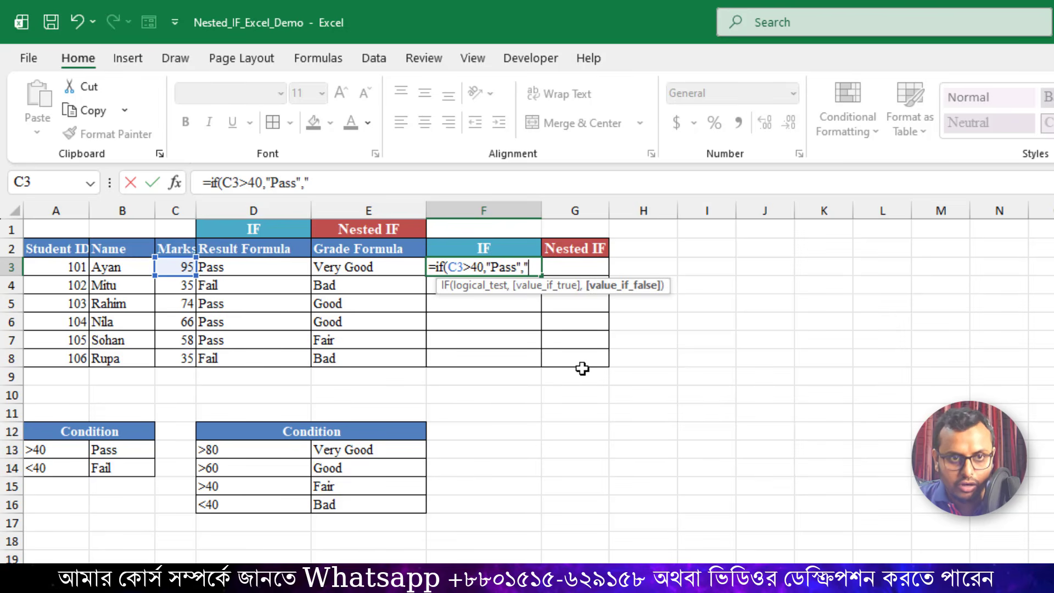
pyautogui.write('Fail')
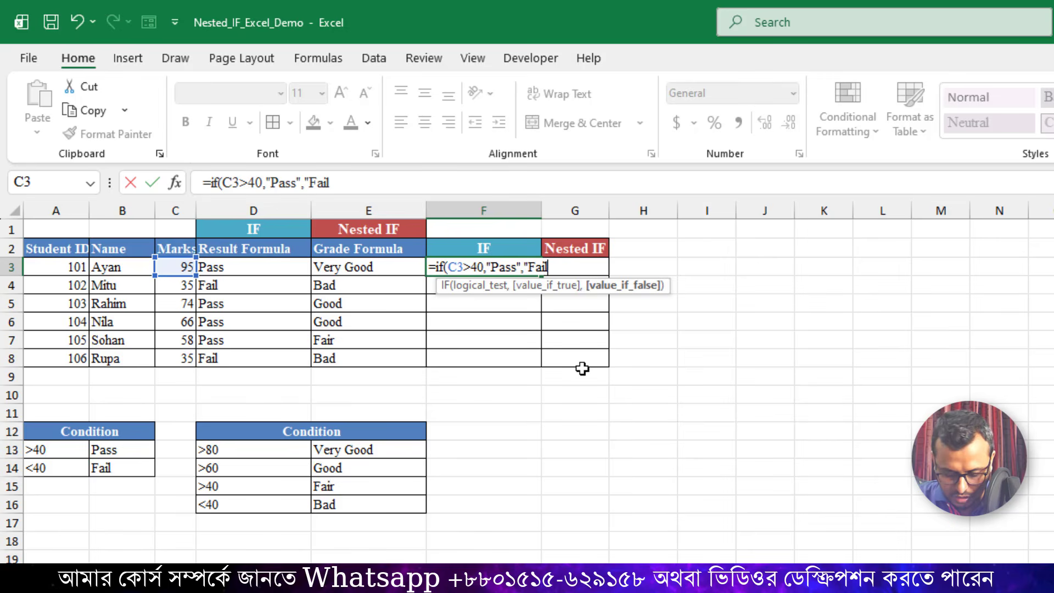
pyautogui.write('")')
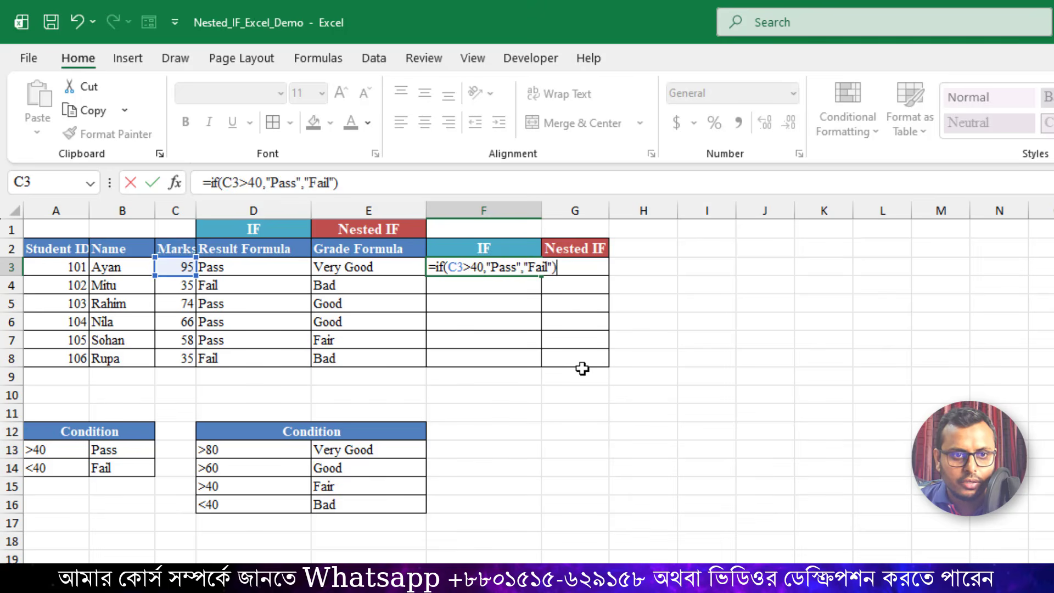
pyautogui.press('Return')
pyautogui.click(481, 270)
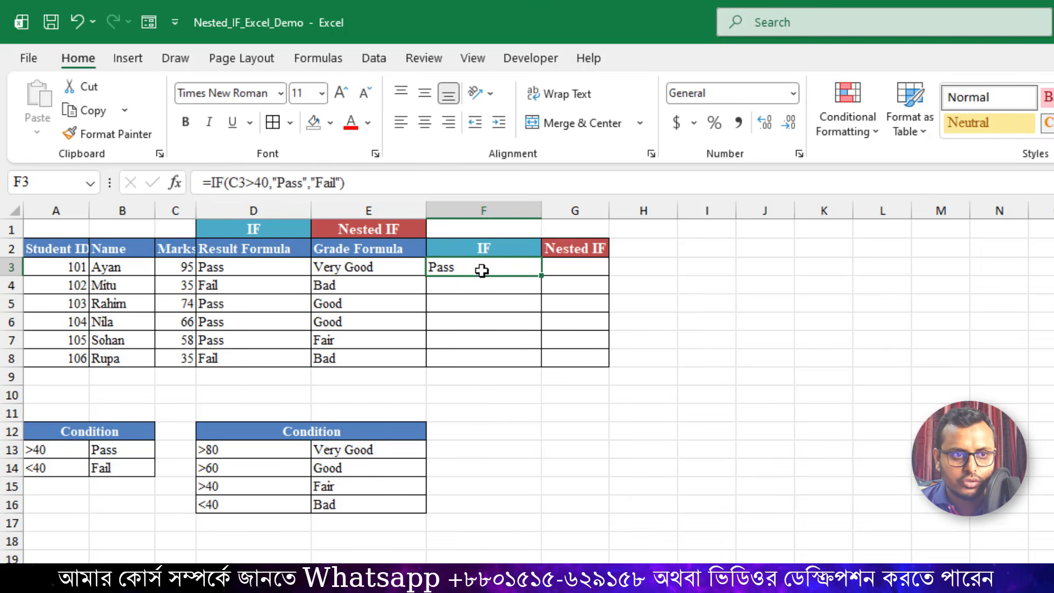
pyautogui.moveTo(542, 275); pyautogui.dragTo(542, 366)
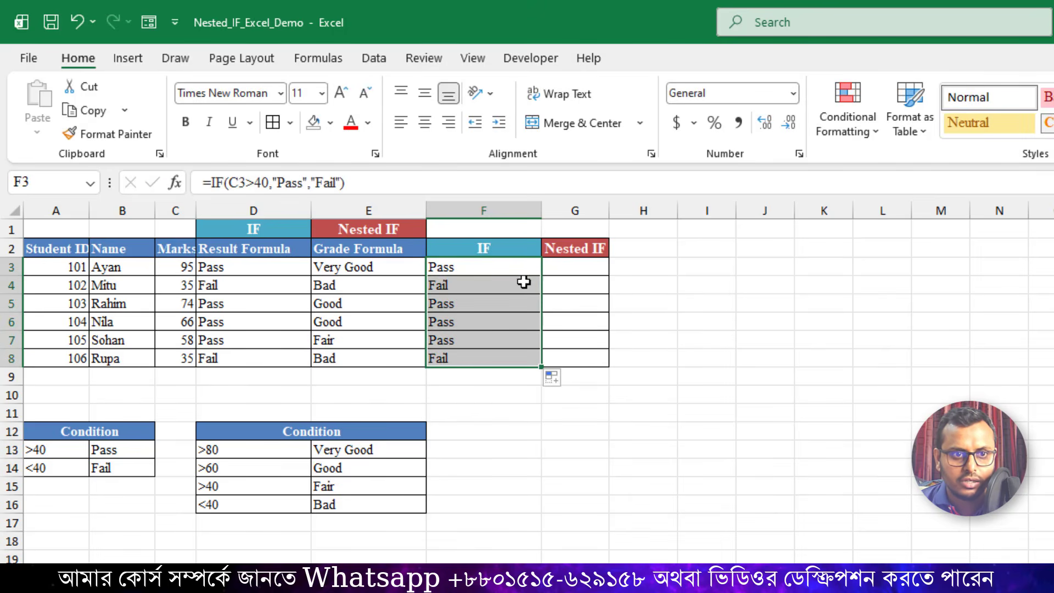
# Step: Set the marks in C4 to 55 and check the IF formula in F8
pyautogui.click(476, 288)
pyautogui.click(186, 284)
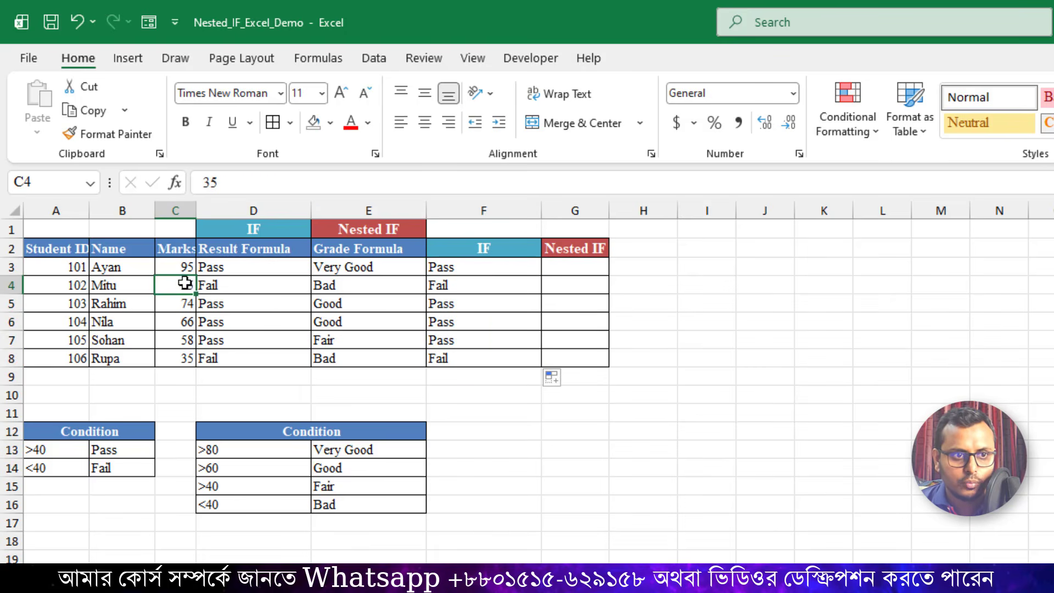
pyautogui.write('55')
pyautogui.press('Return')
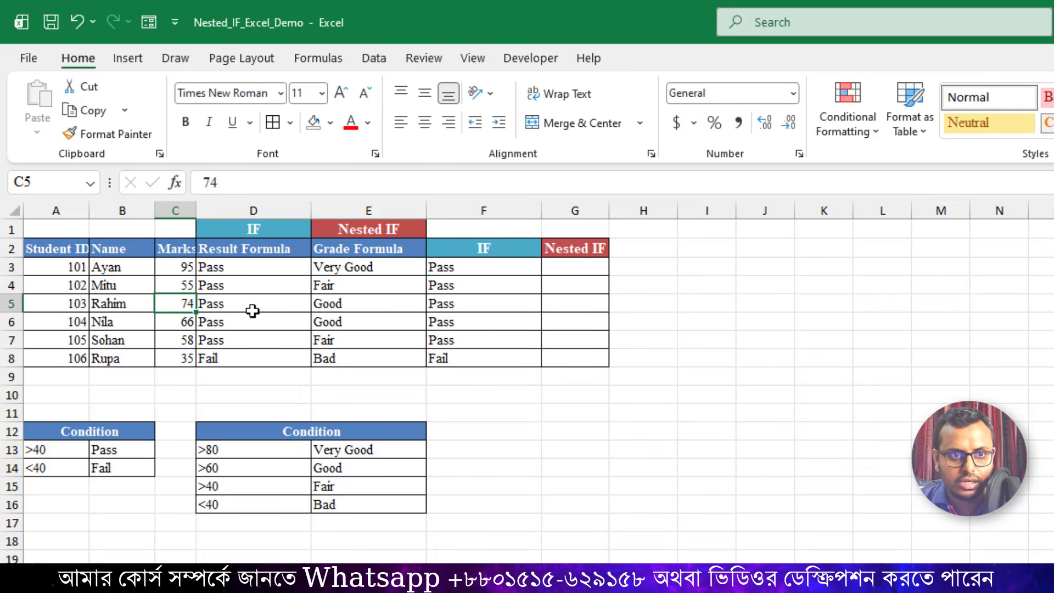
pyautogui.click(456, 357)
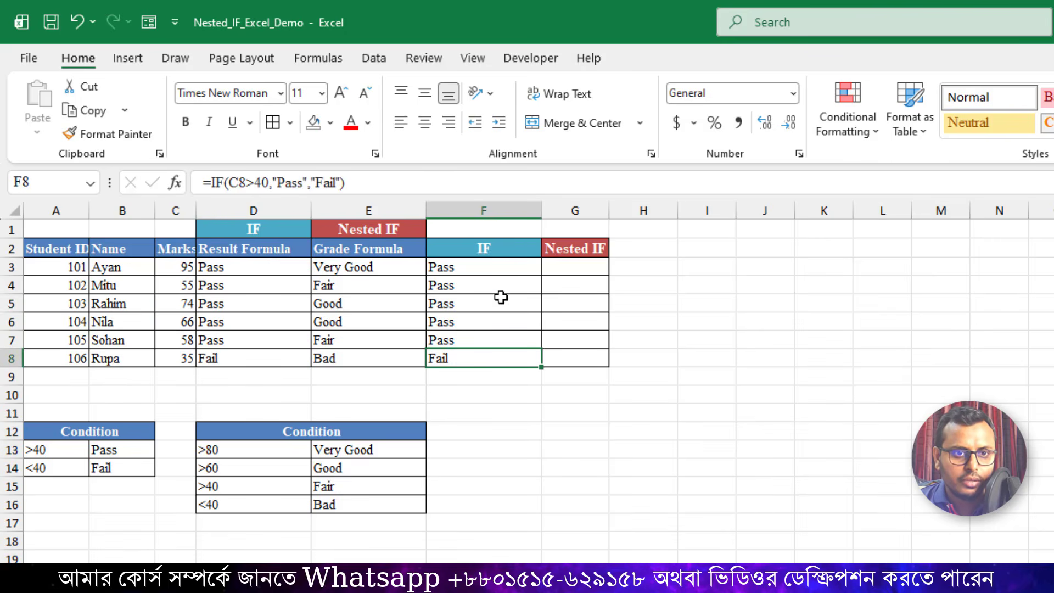
# Step: Review the grade conditions in D13:E16 and widen column G
pyautogui.click(490, 267)
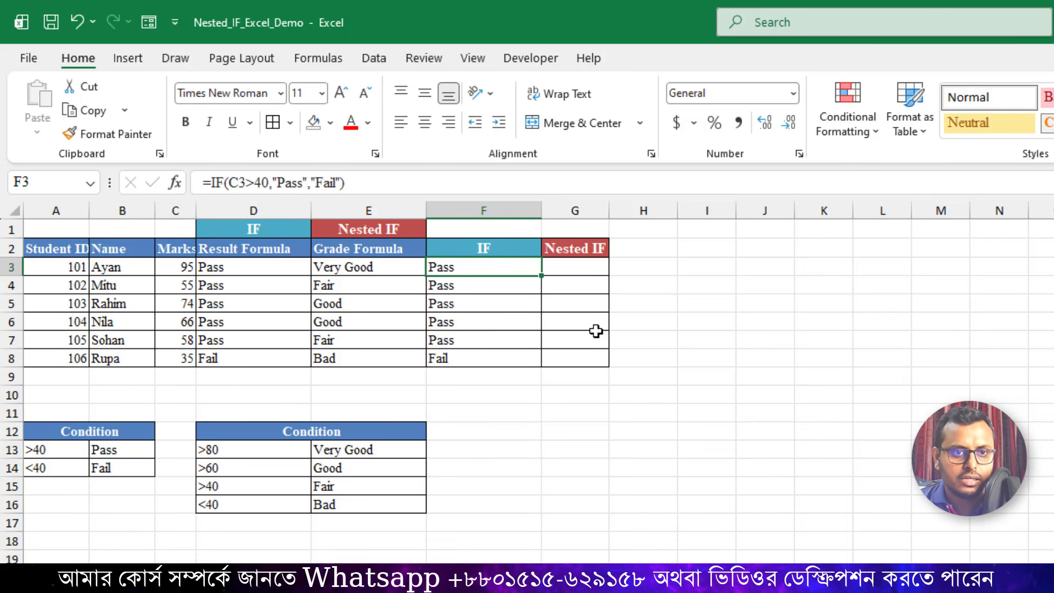
pyautogui.moveTo(230, 454); pyautogui.dragTo(348, 501)
pyautogui.click(348, 550)
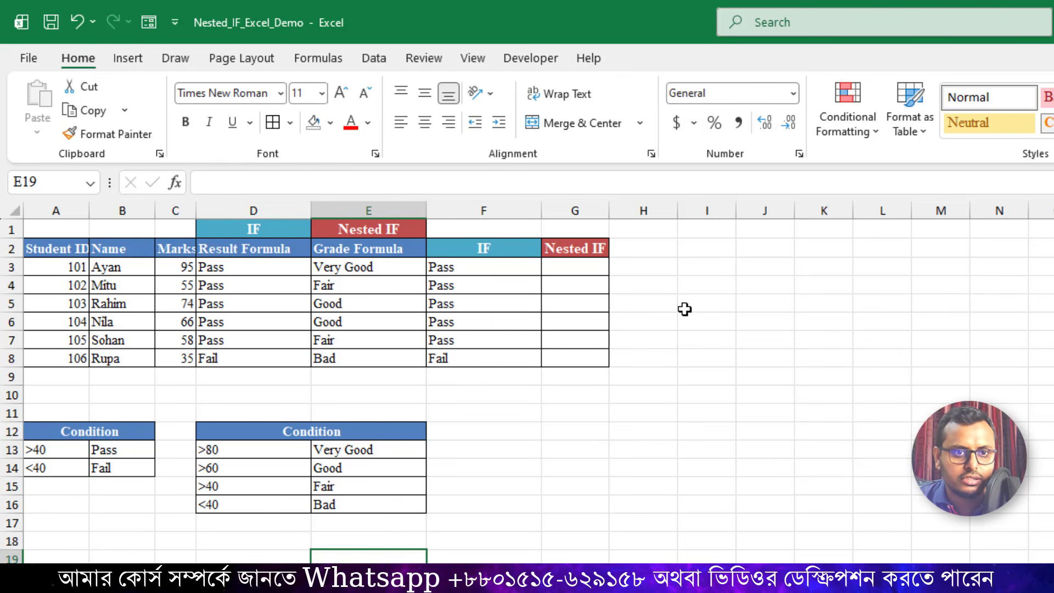
pyautogui.moveTo(609, 211); pyautogui.dragTo(637, 211)
pyautogui.click(613, 451)
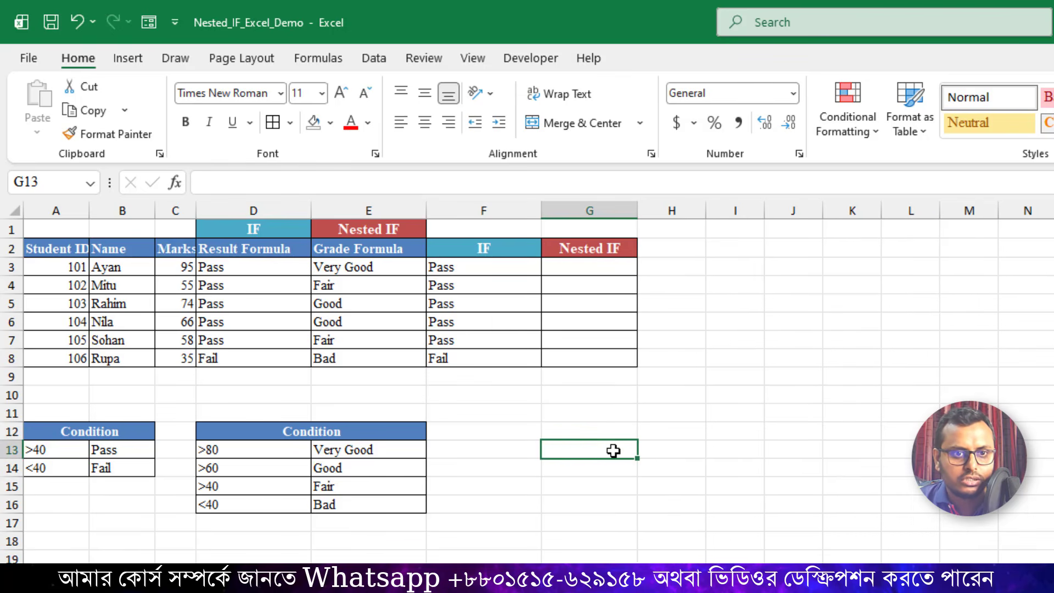
# Step: Start an IF formula in G3 that tests C3>80 and returns "Very Good" when true
pyautogui.click(600, 269)
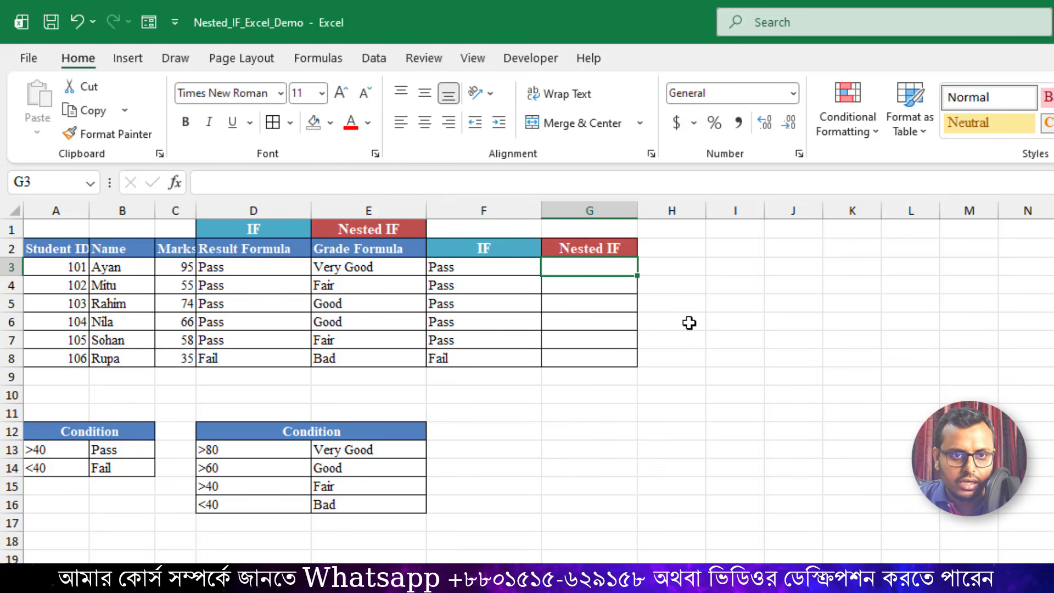
pyautogui.write('=if')
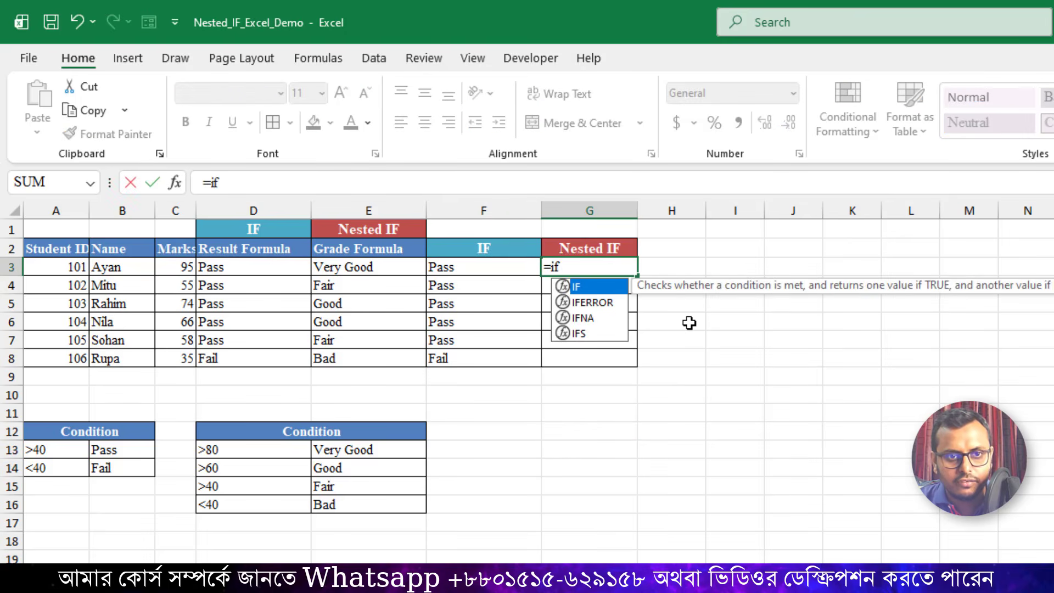
pyautogui.write('(')
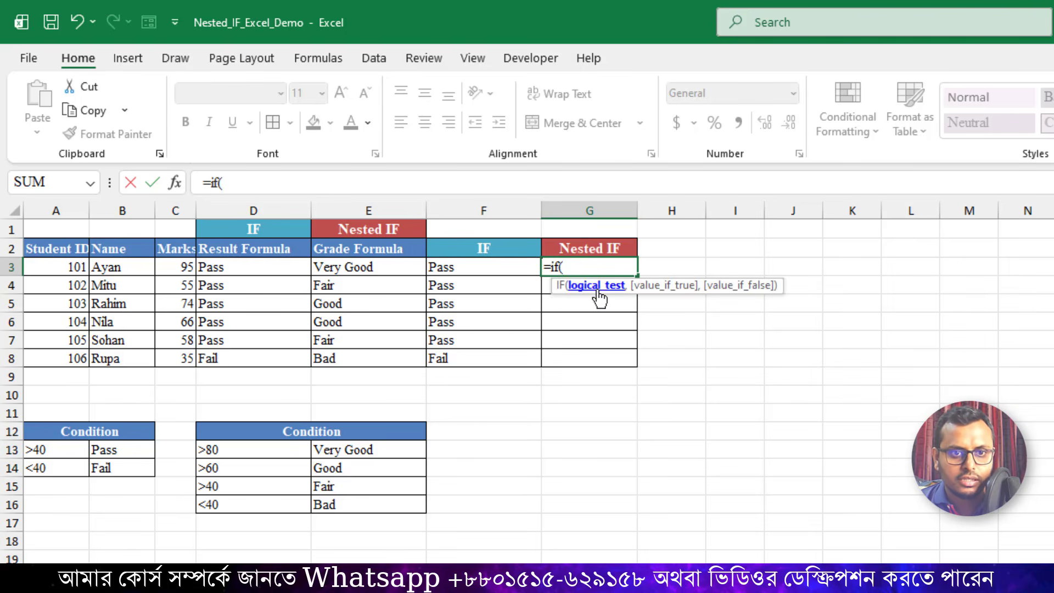
pyautogui.click(177, 267)
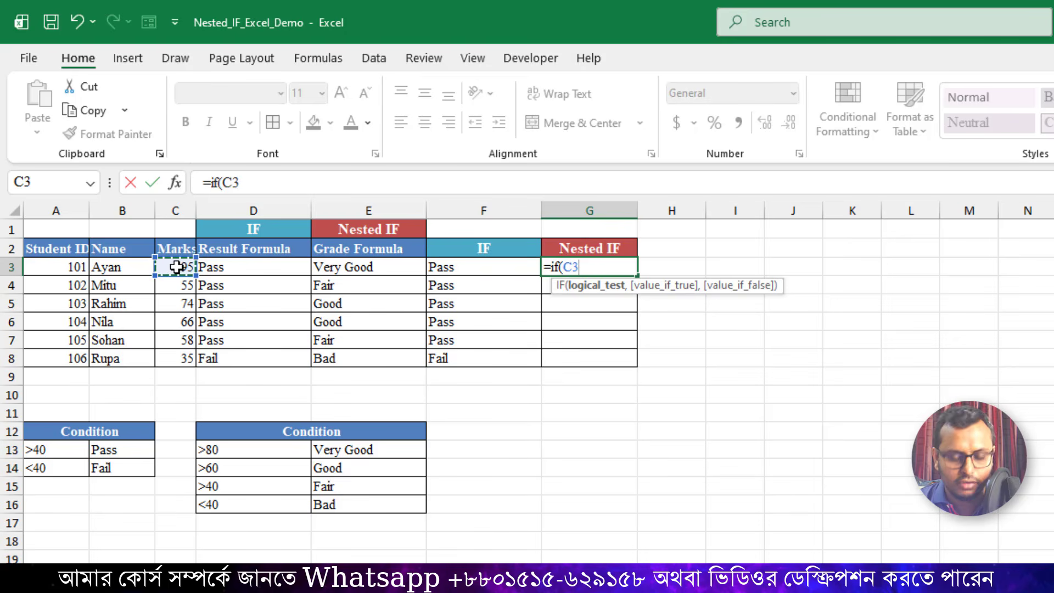
pyautogui.write('>')
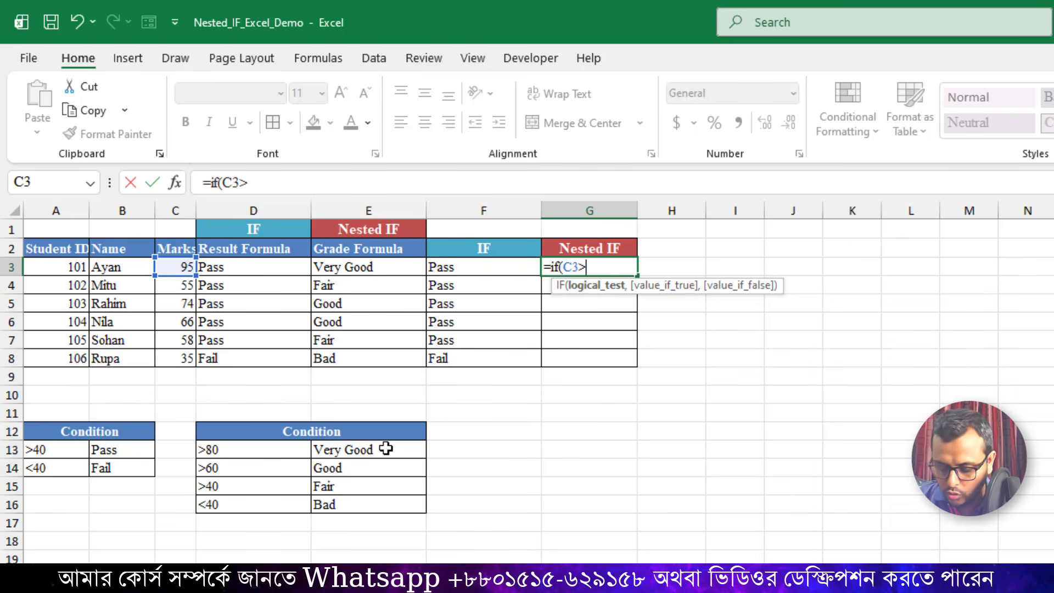
pyautogui.write('80')
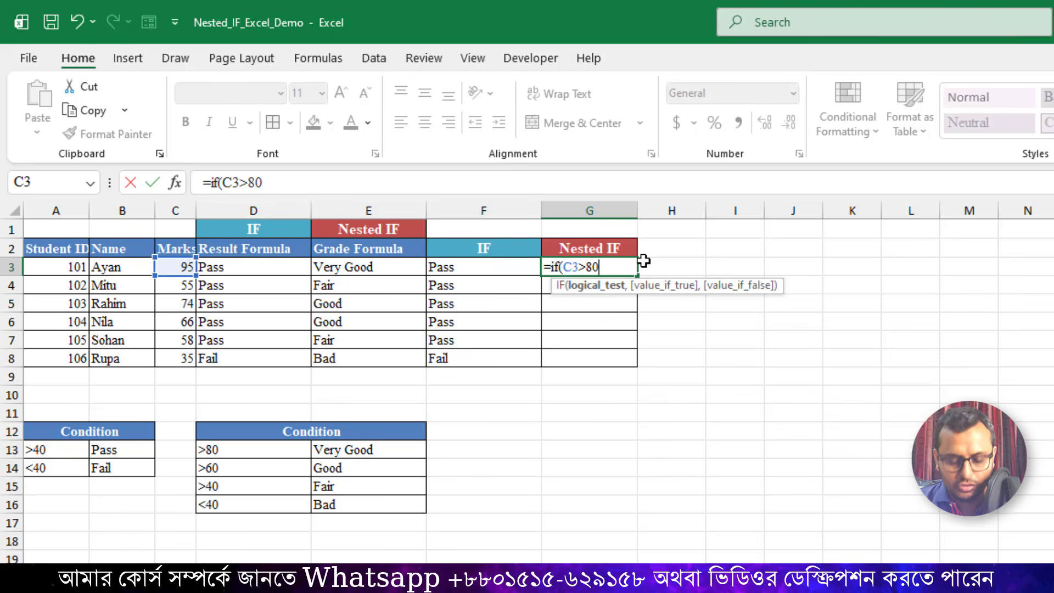
pyautogui.write(',')
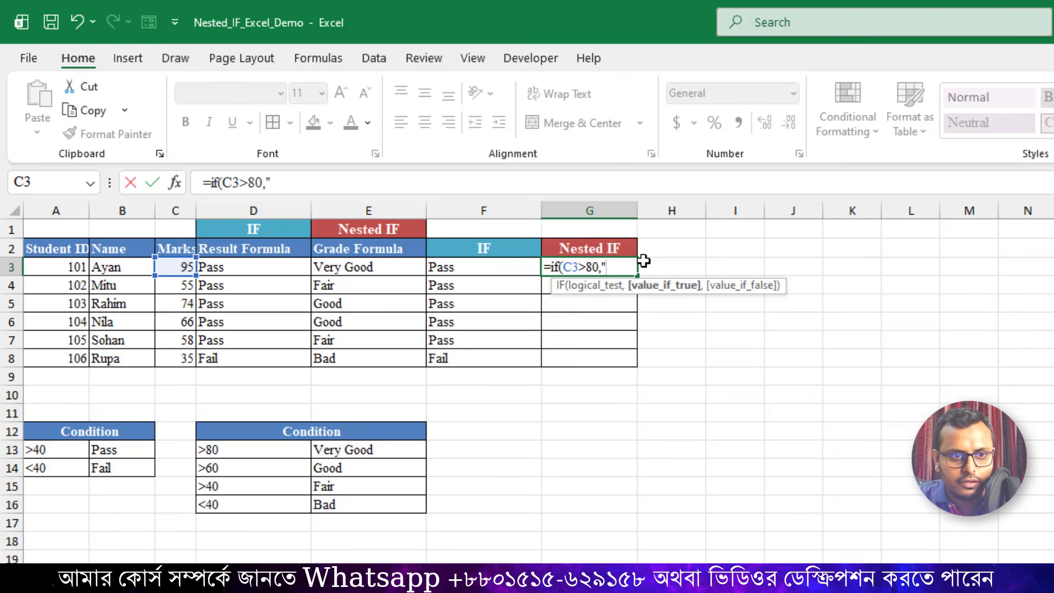
pyautogui.write('"Very Go')
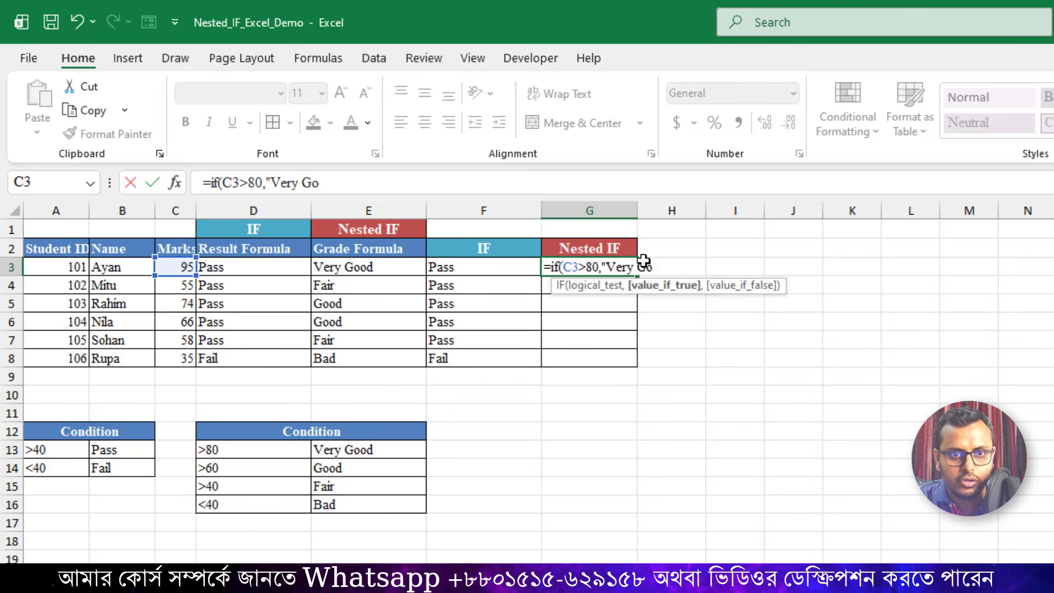
pyautogui.write('od"')
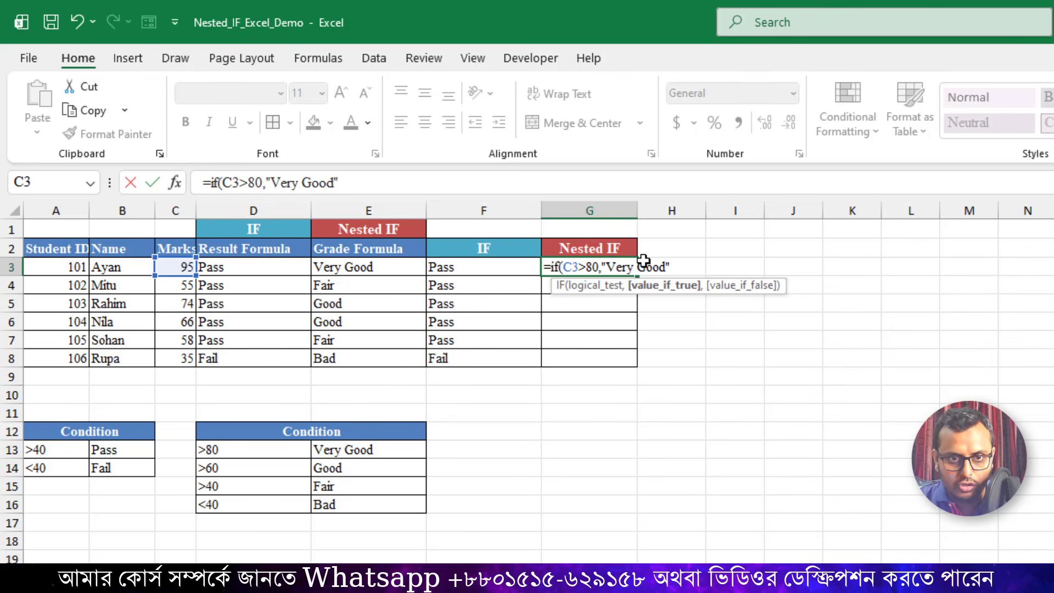
# Step: Nest a second IF as the false value in G3, testing C3>60 and returning "Good"
pyautogui.write(',')
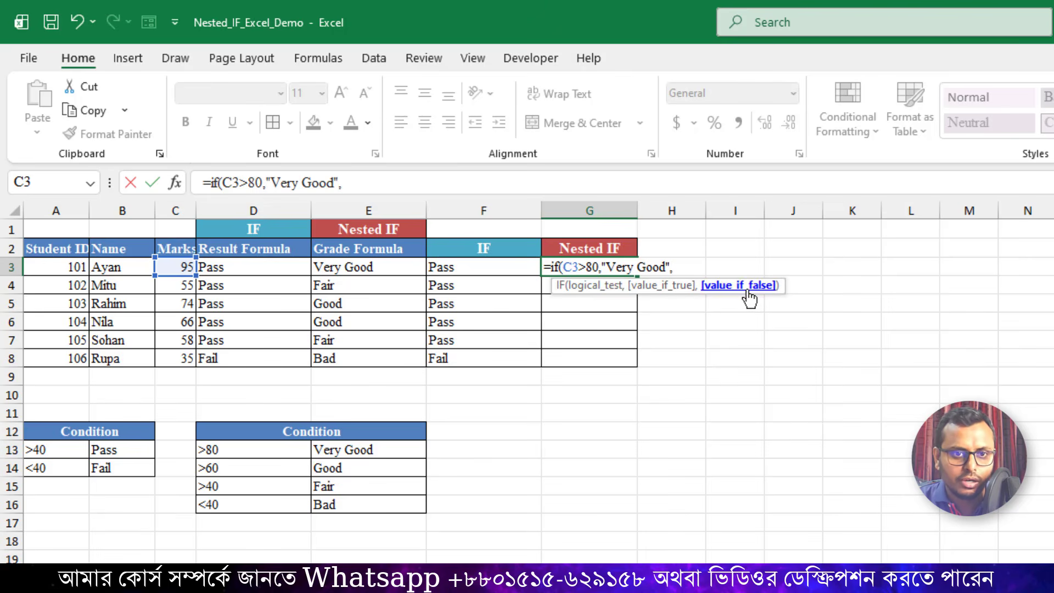
pyautogui.write('If')
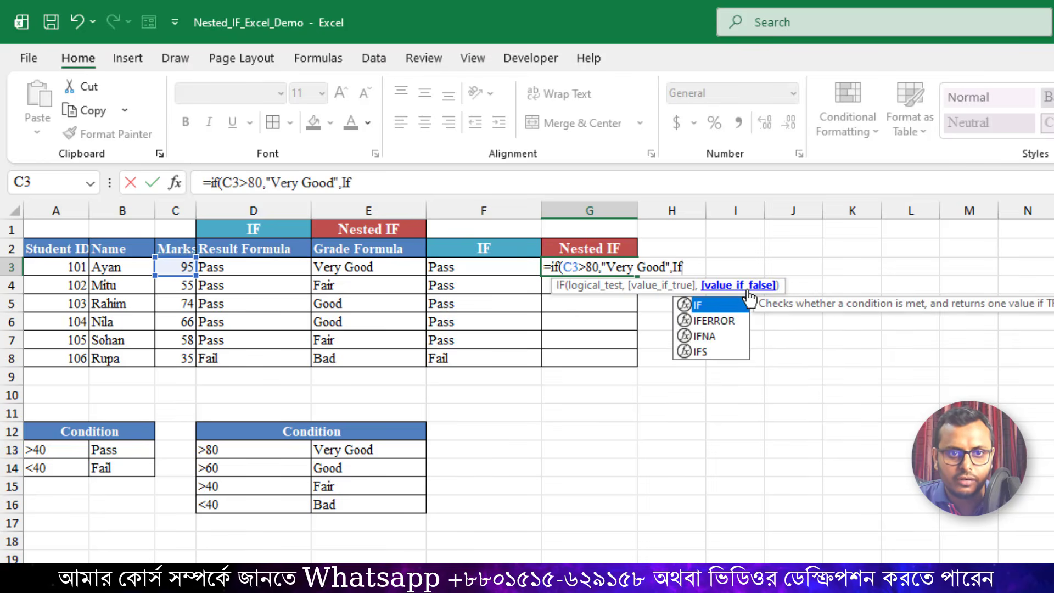
pyautogui.write('(')
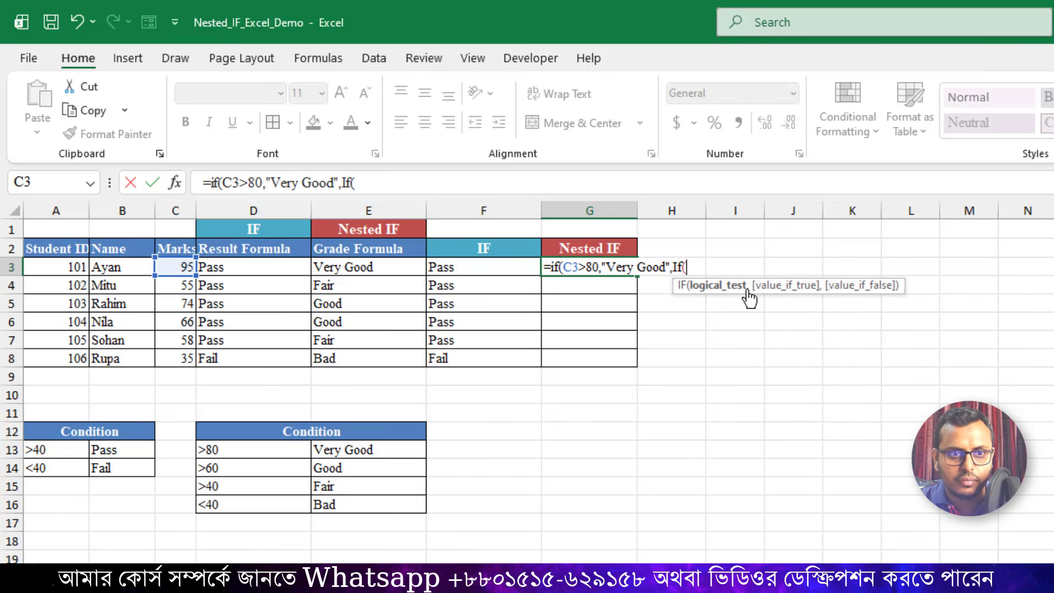
pyautogui.click(181, 268)
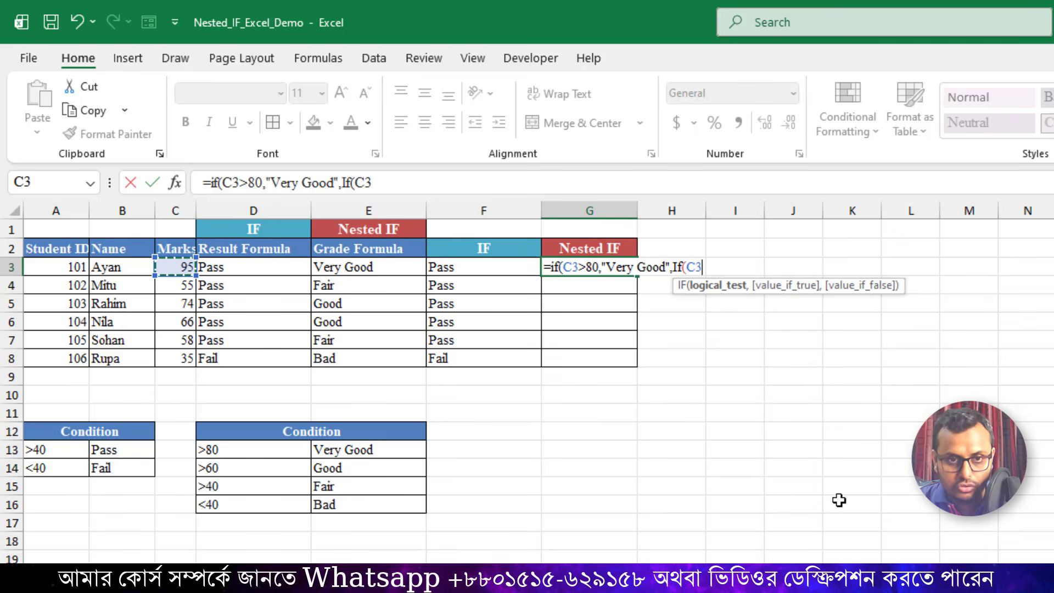
pyautogui.write('>')
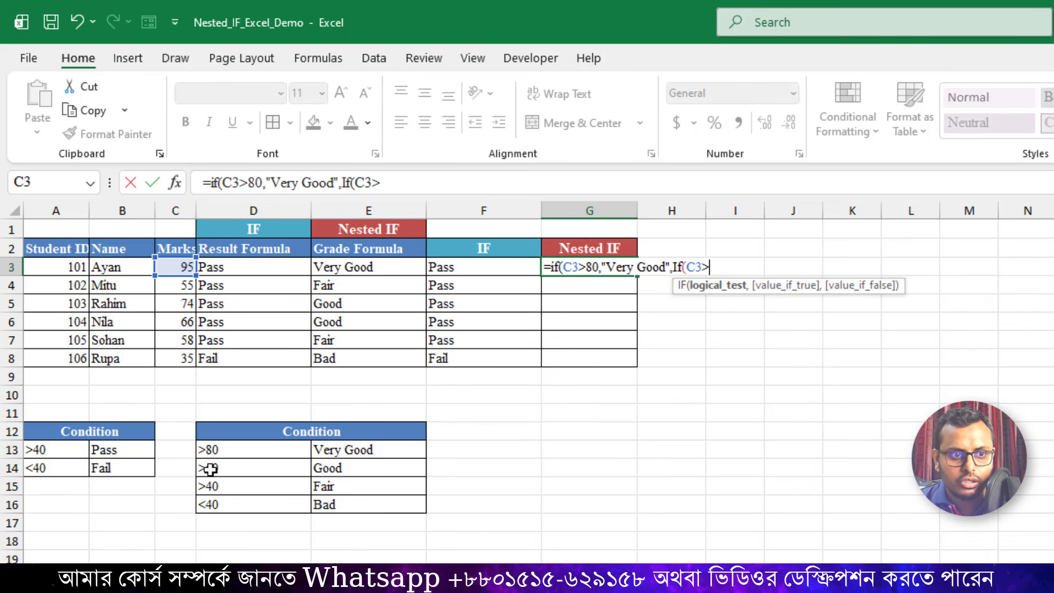
pyautogui.write('60')
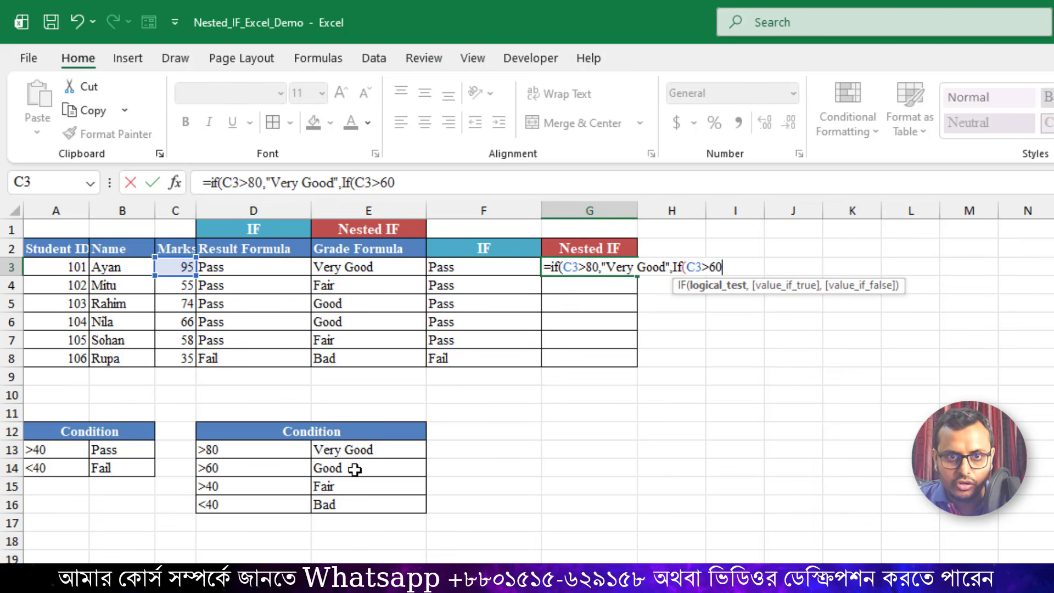
pyautogui.write(',')
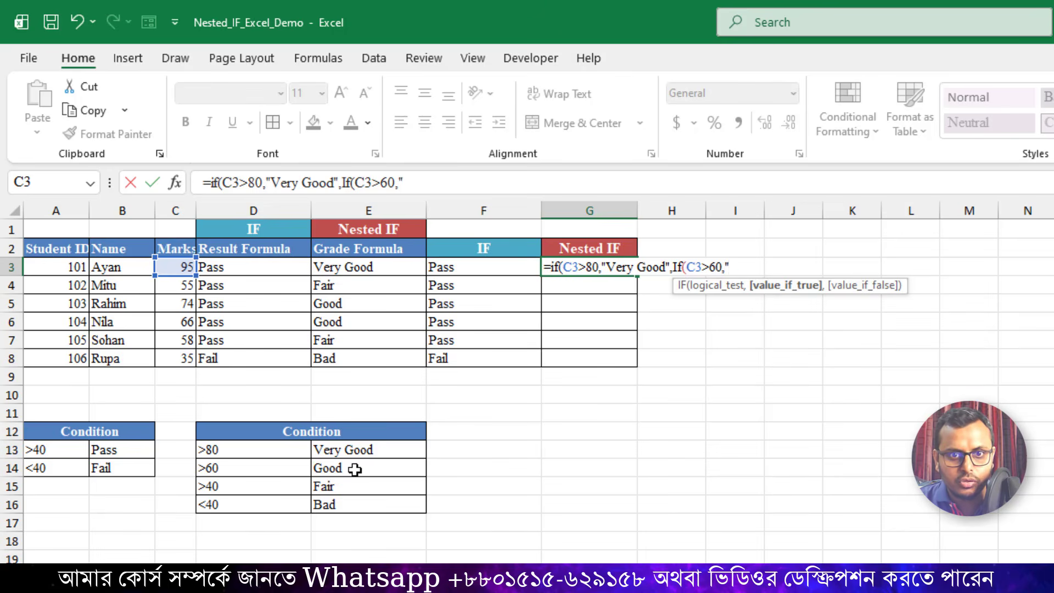
pyautogui.write('Good"')
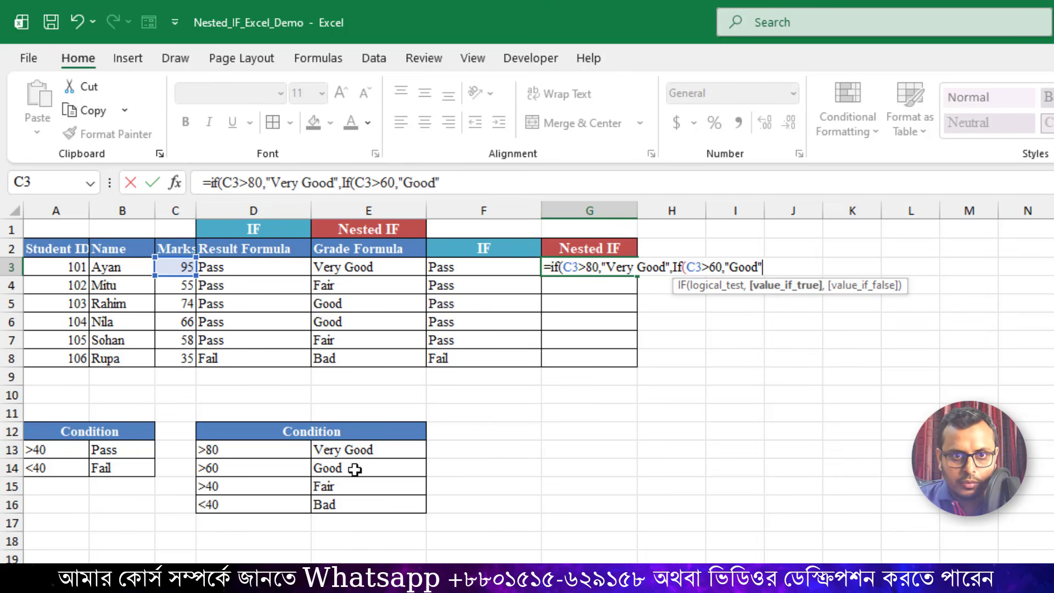
# Step: Nest a third IF in the G3 formula, testing C3>40 and returning "Fair"
pyautogui.write(',')
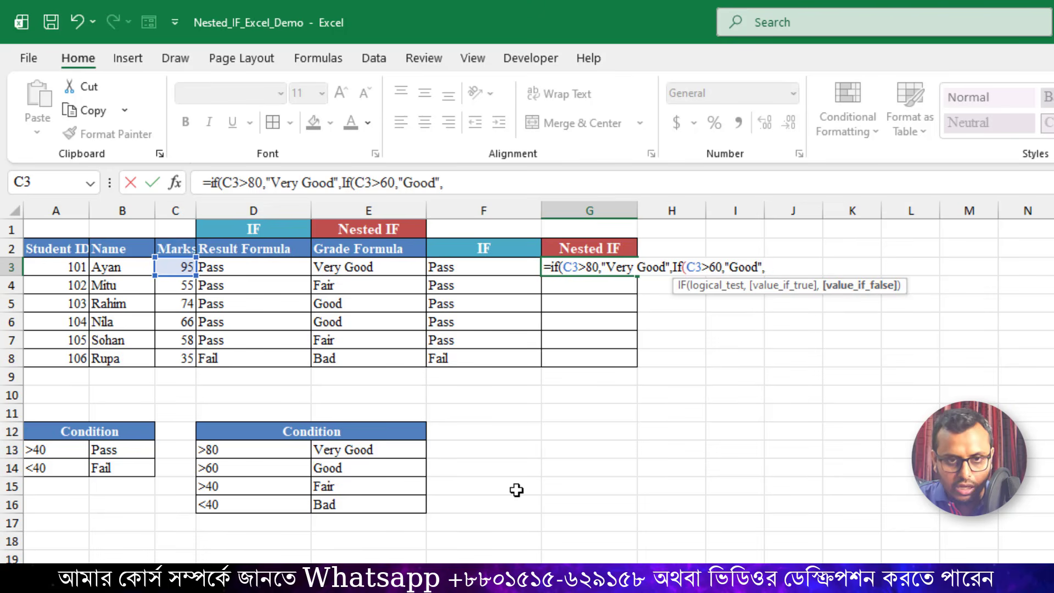
pyautogui.write('If(')
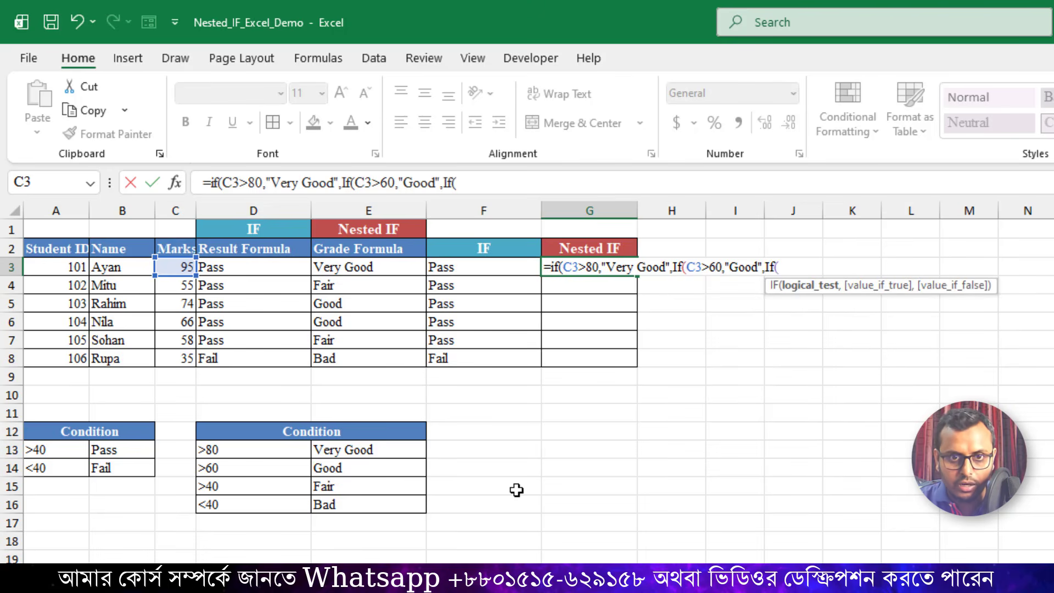
pyautogui.click(179, 266)
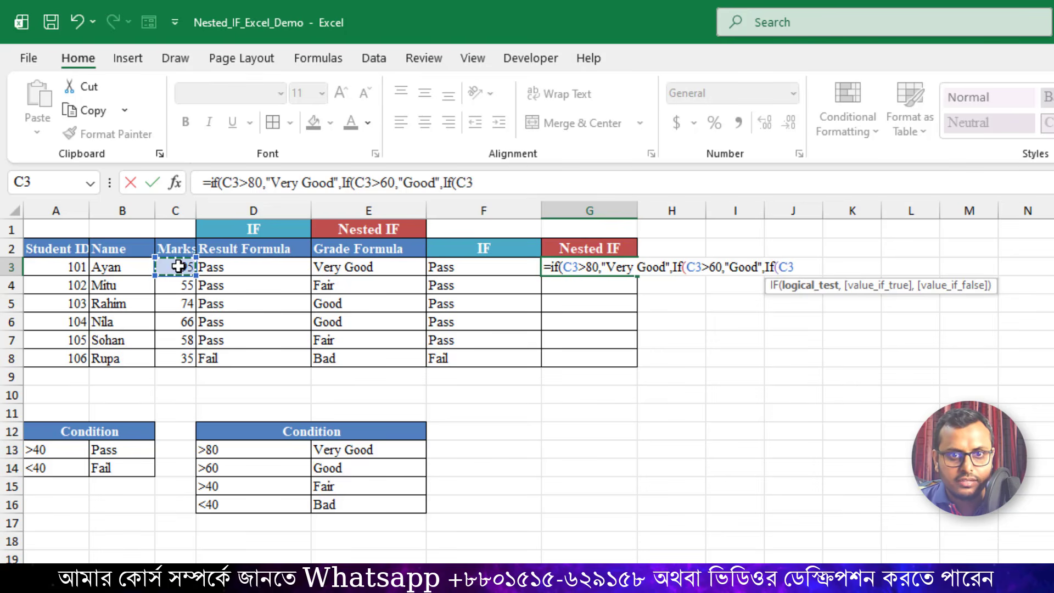
pyautogui.write('>40')
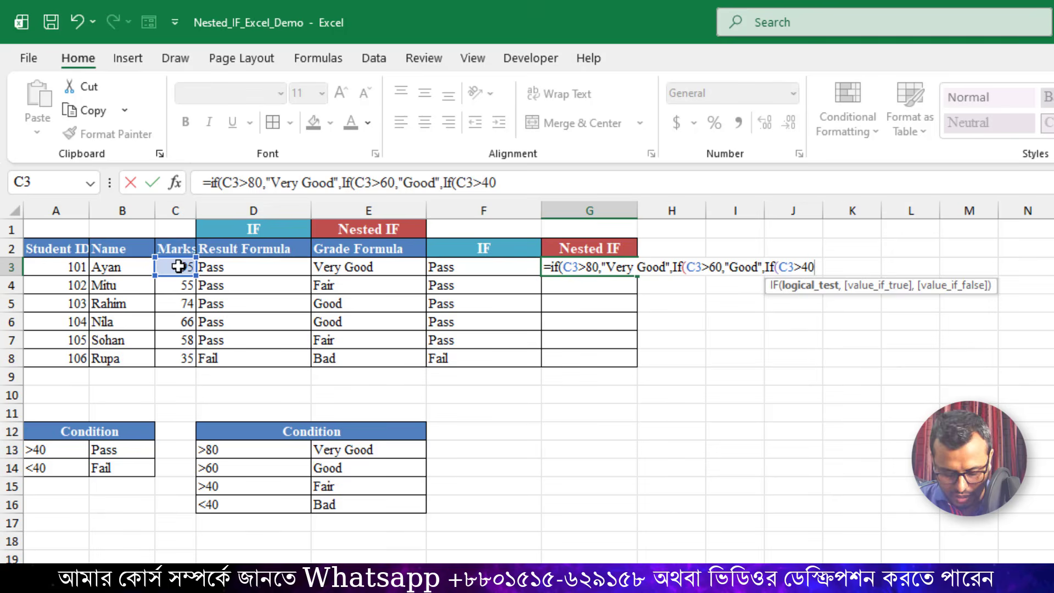
pyautogui.write(',"')
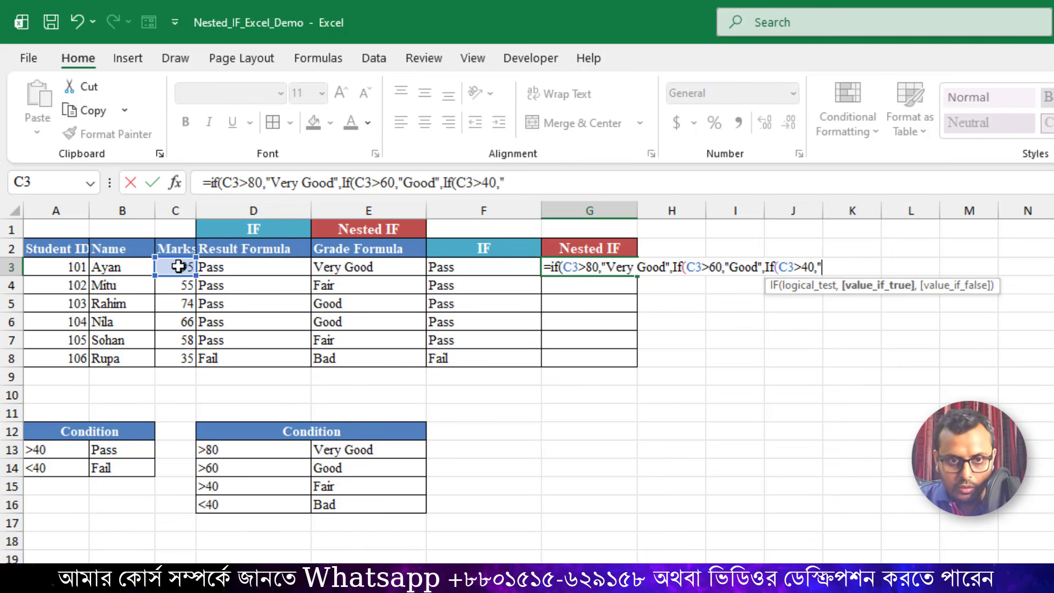
pyautogui.write('Fair')
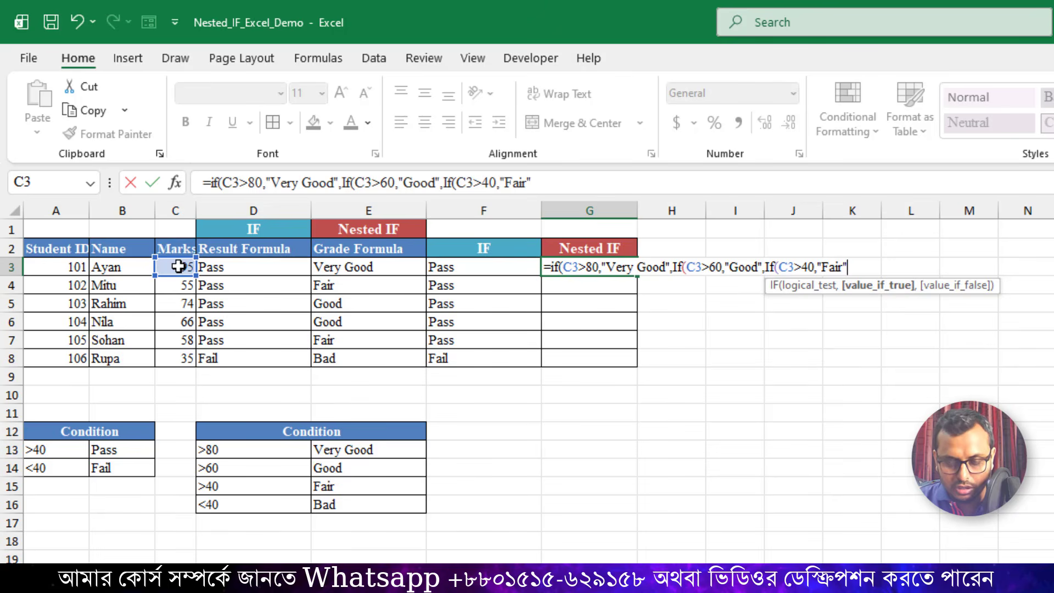
pyautogui.write('",')
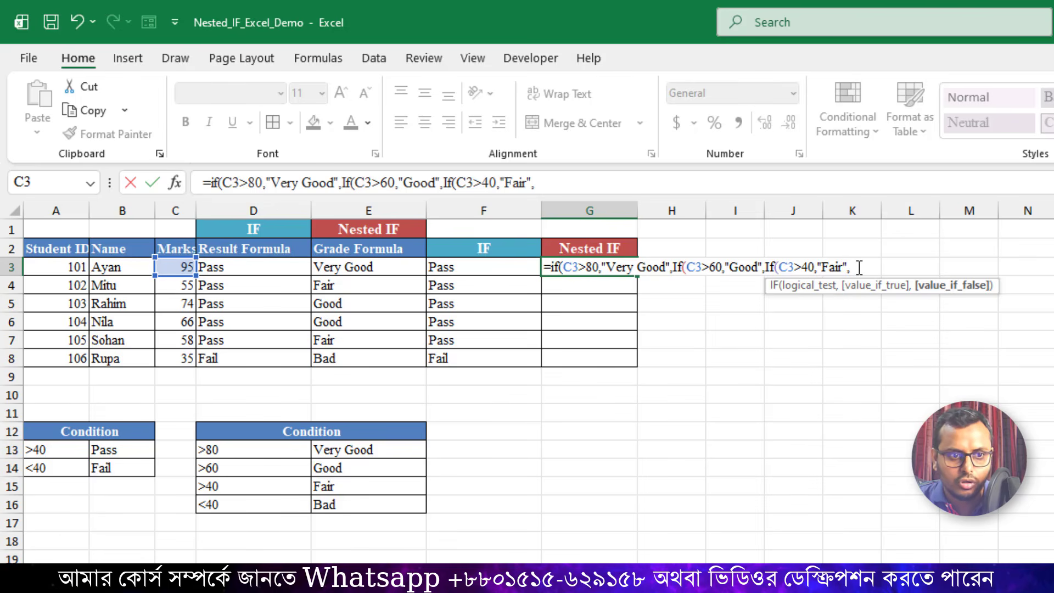
# Step: Set the last false value to "Bad", close all three IF functions and commit the G3 formula
pyautogui.write('bad')
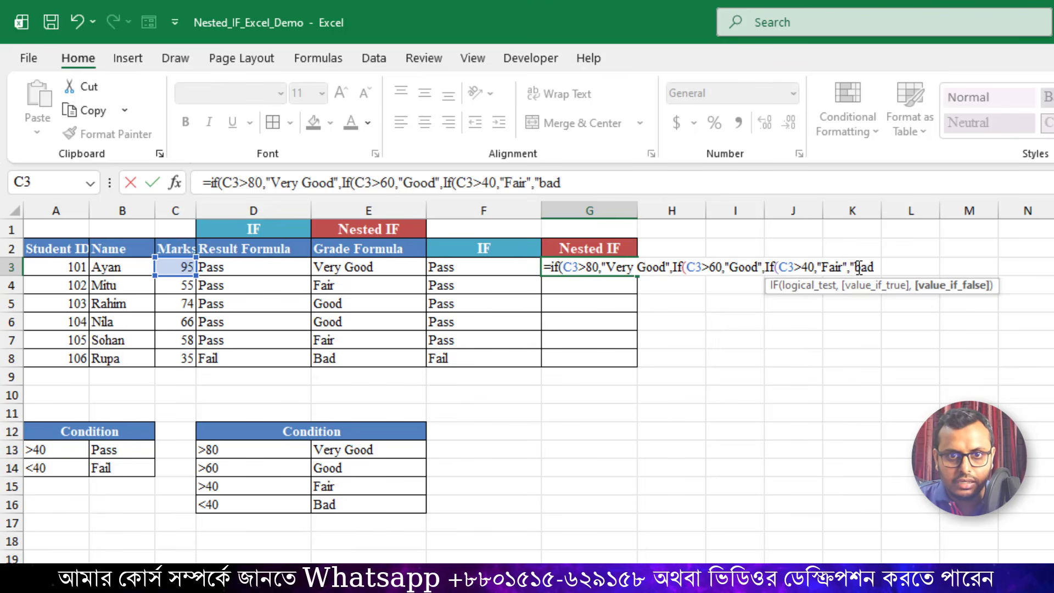
pyautogui.click(859, 267)
pyautogui.press('BackSpace')
pyautogui.write('Bad')
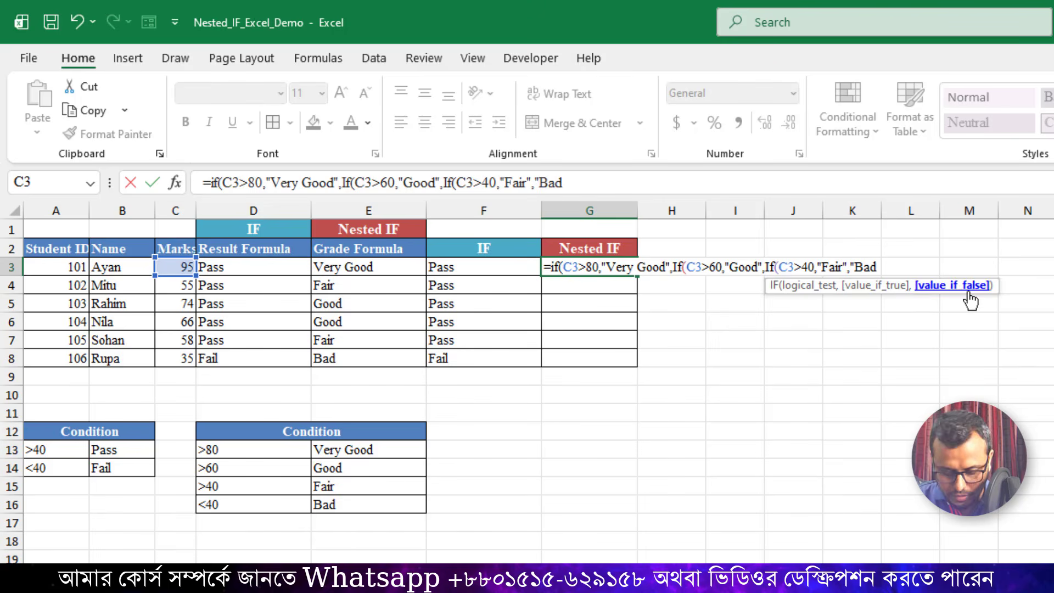
pyautogui.write('")')
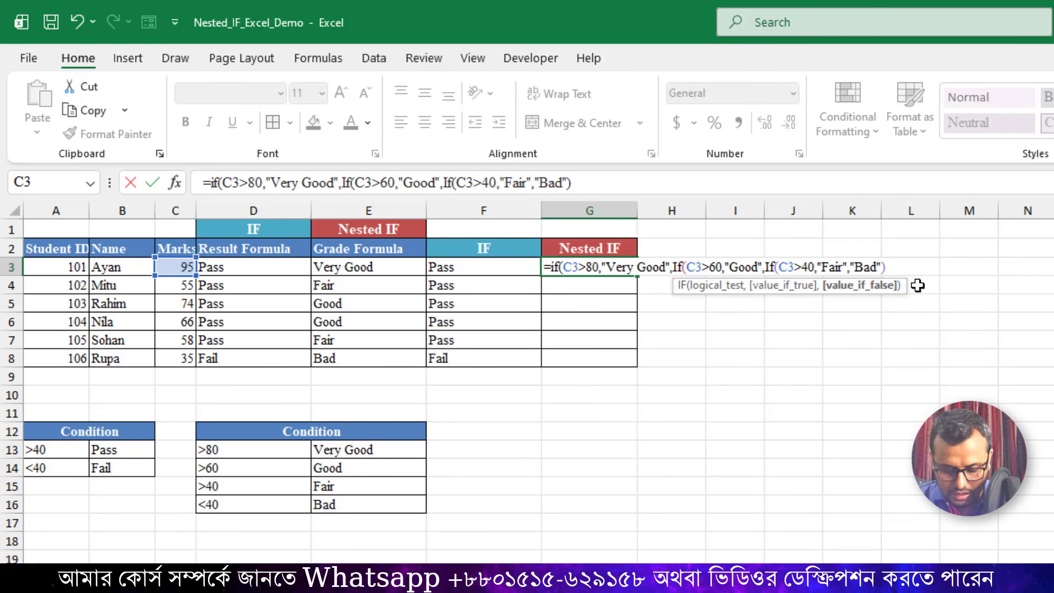
pyautogui.write('))')
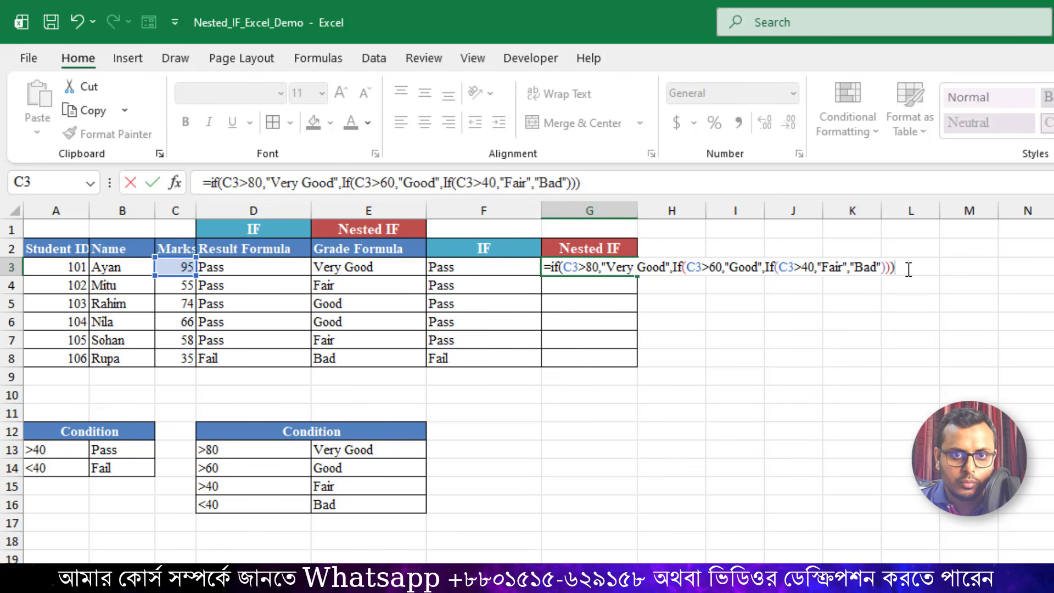
pyautogui.press('Return')
# Step: Fill the nested IF formula from G3 down to G8 and check the grades against the marks in column C
pyautogui.click(616, 268)
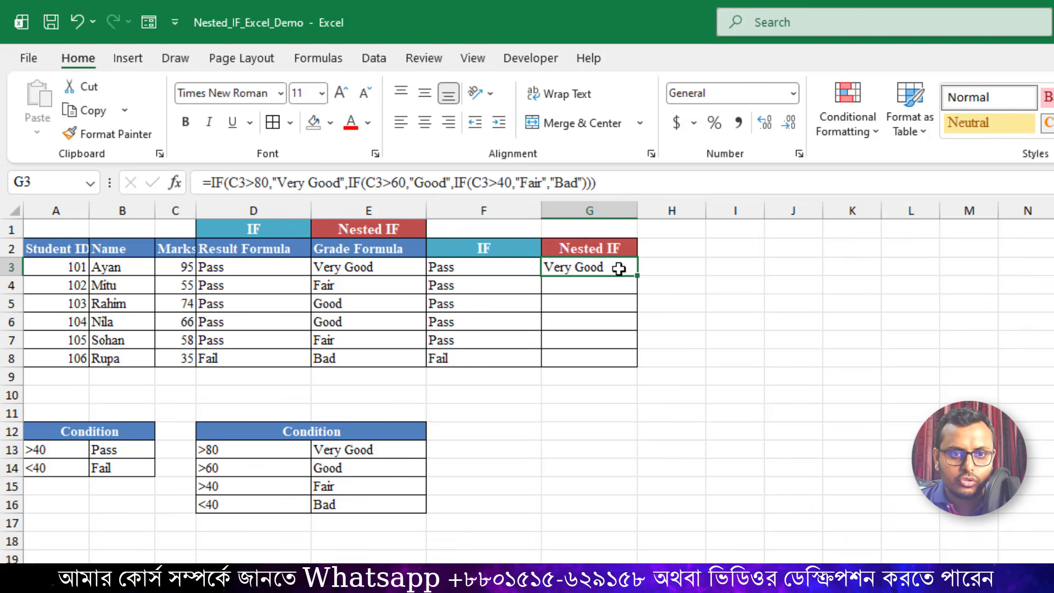
pyautogui.doubleClick(640, 275)
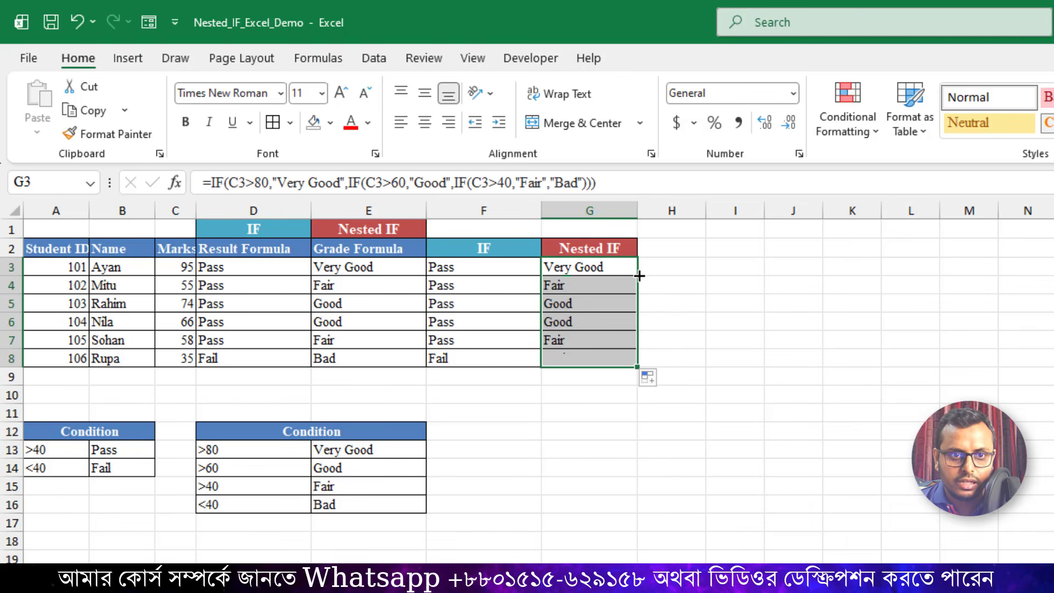
pyautogui.click(581, 286)
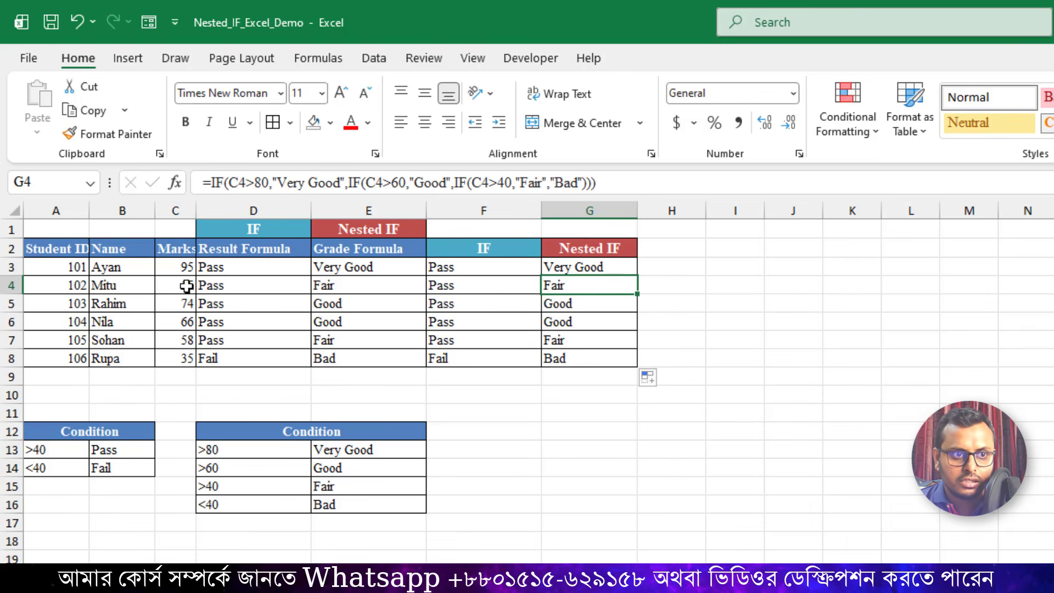
pyautogui.click(187, 328)
pyautogui.click(188, 340)
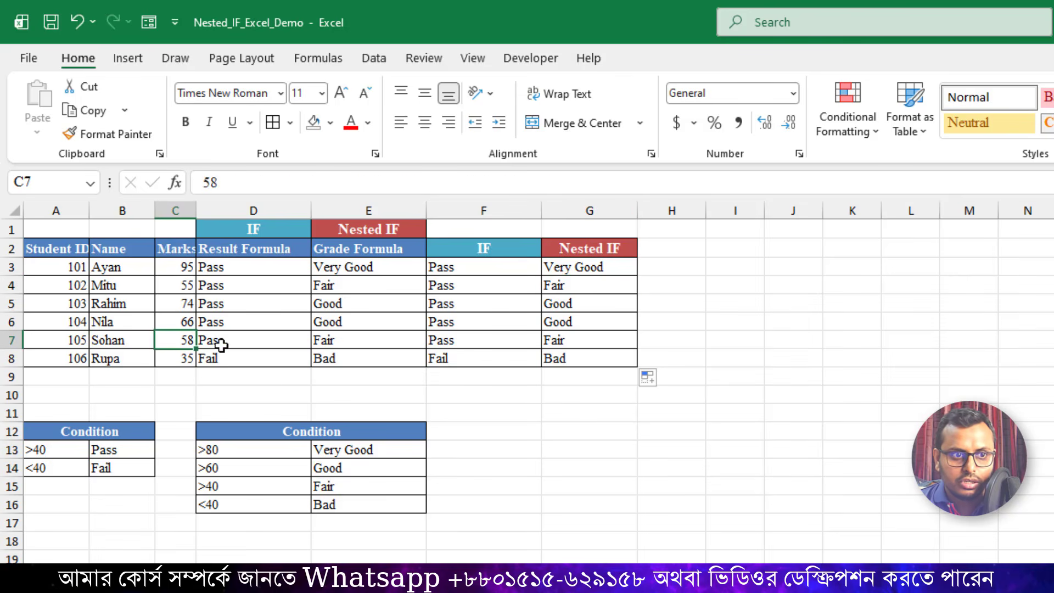
# Step: Compare the mark in C8 with the nested IF grade in G8
pyautogui.click(184, 359)
pyautogui.click(562, 360)
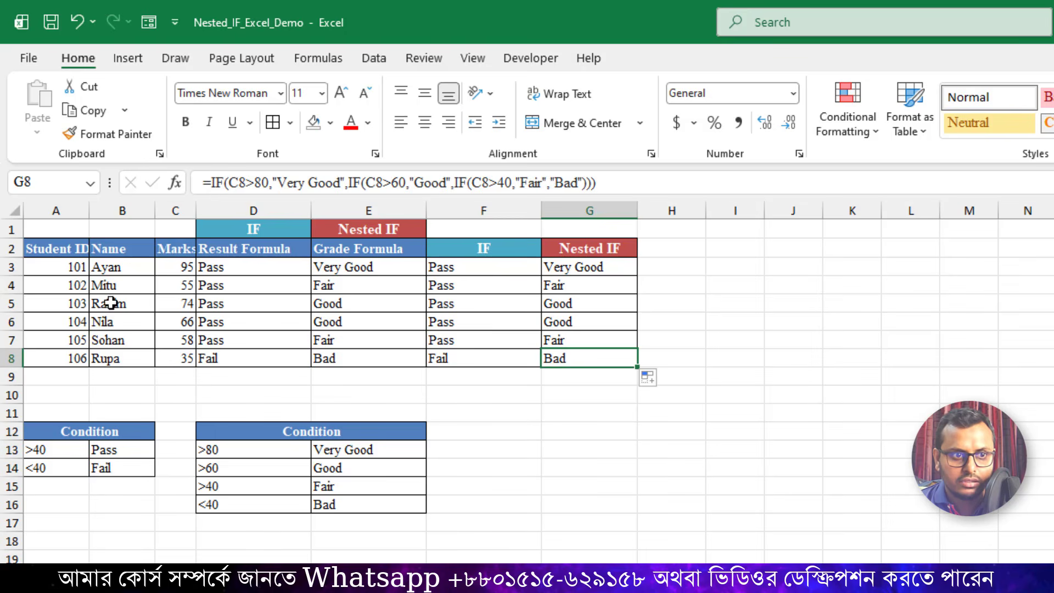
# Step: Set the mark in C3 to 55 and check the nested IF grade in G3 and the IF result in F3
pyautogui.click(181, 268)
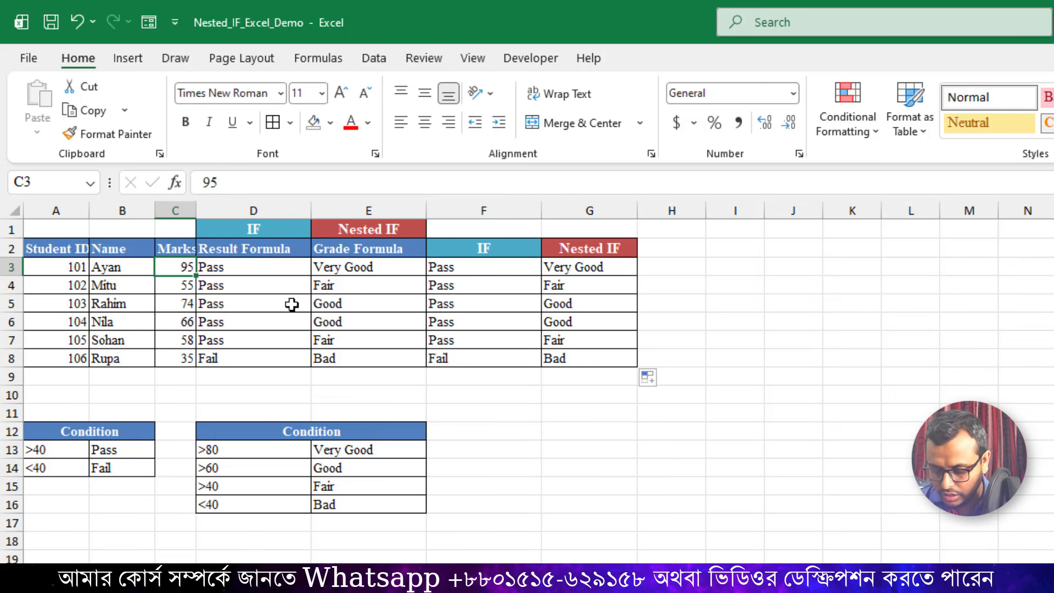
pyautogui.write('55')
pyautogui.press('Return')
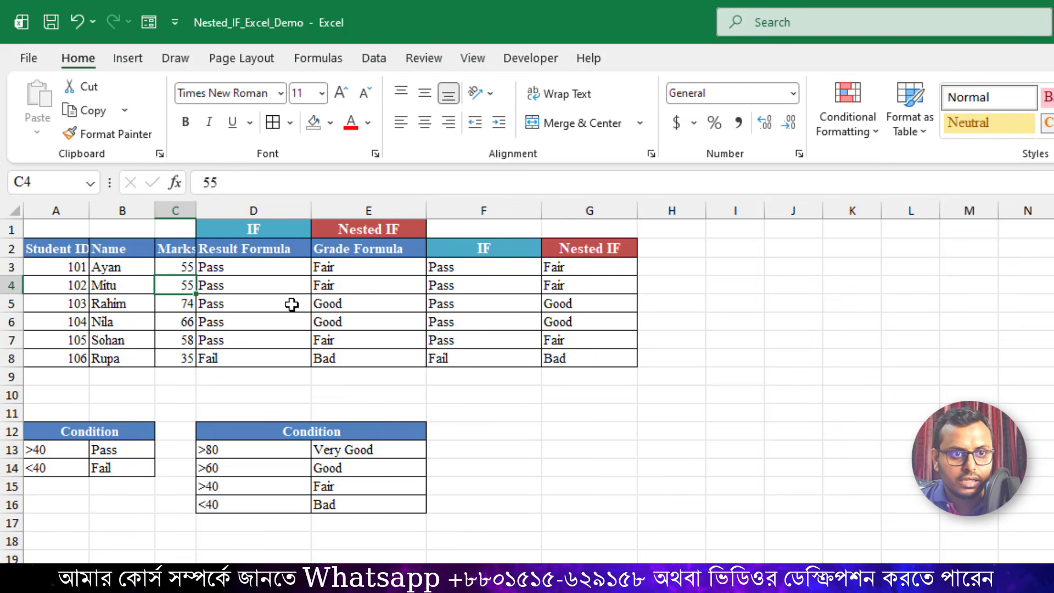
pyautogui.click(571, 268)
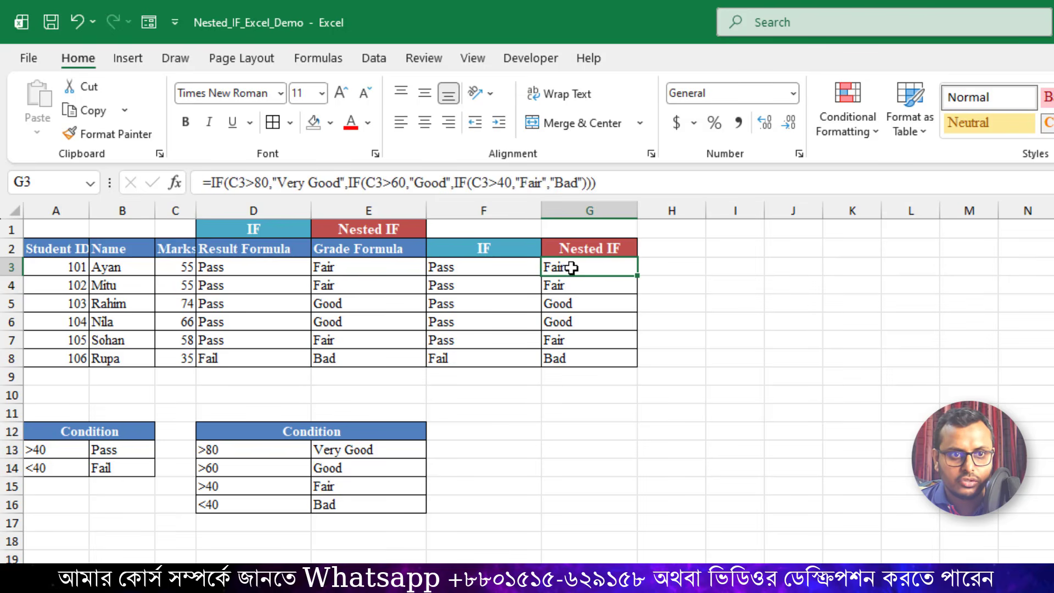
pyautogui.click(471, 269)
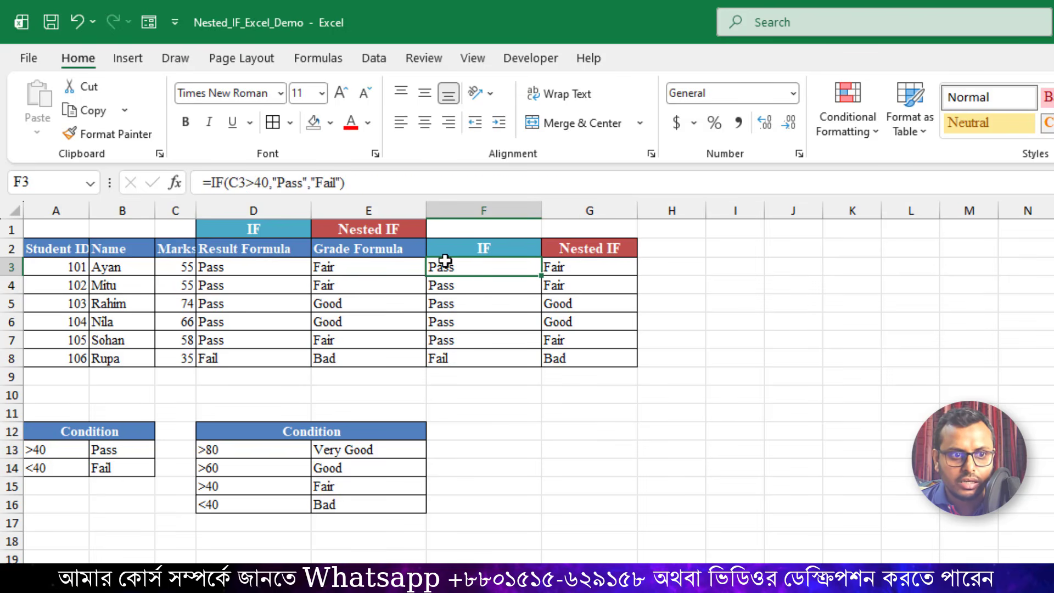
# Step: Examine the nested IF formula in G3 part by part, from the C3>80 test to the final "Bad" value, and leave the cell
pyautogui.click(577, 268)
pyautogui.doubleClick(606, 268)
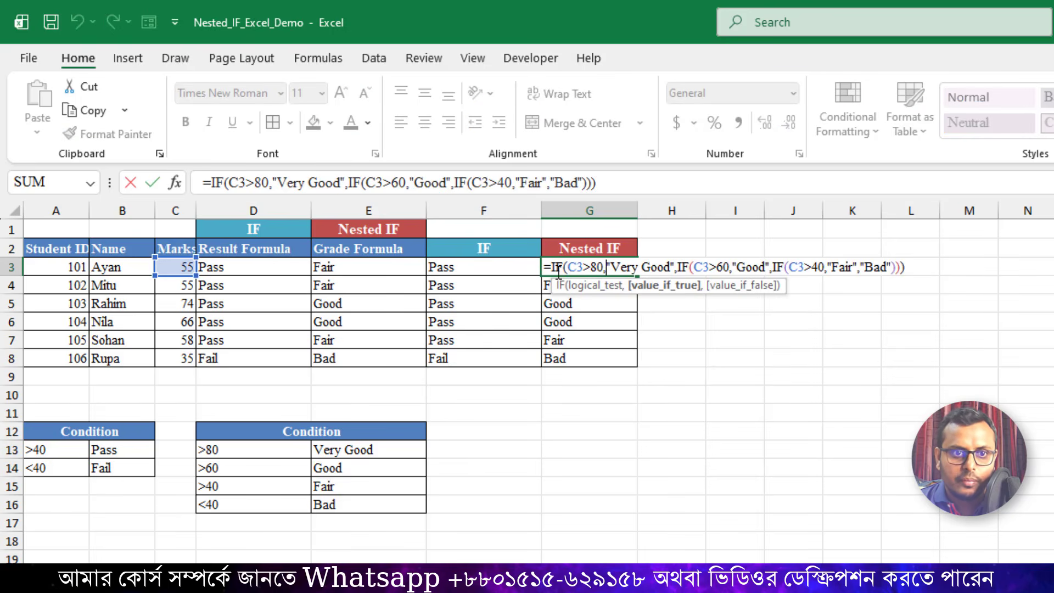
pyautogui.click(622, 264)
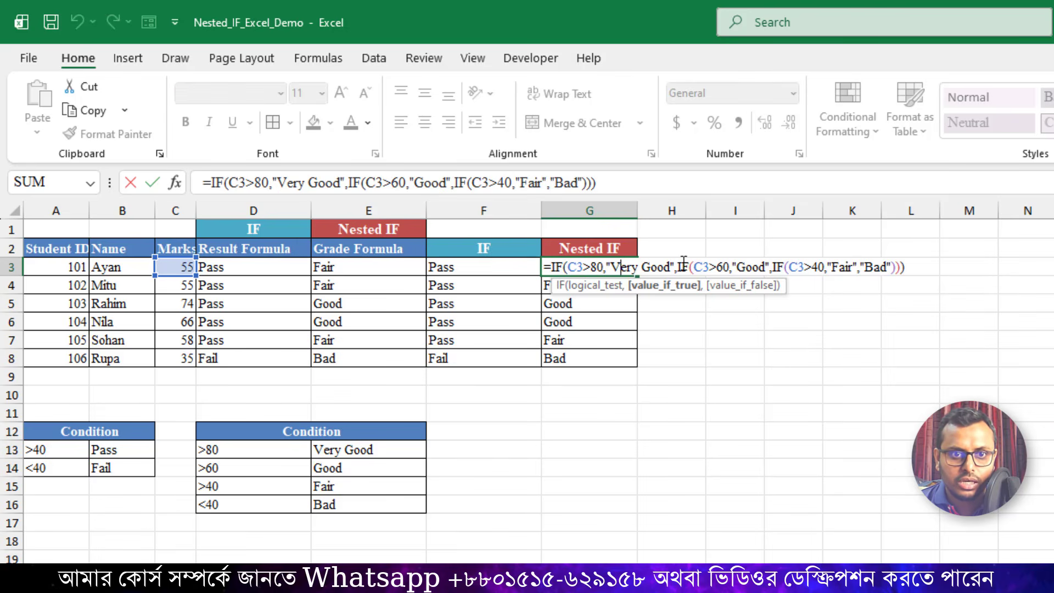
pyautogui.click(682, 267)
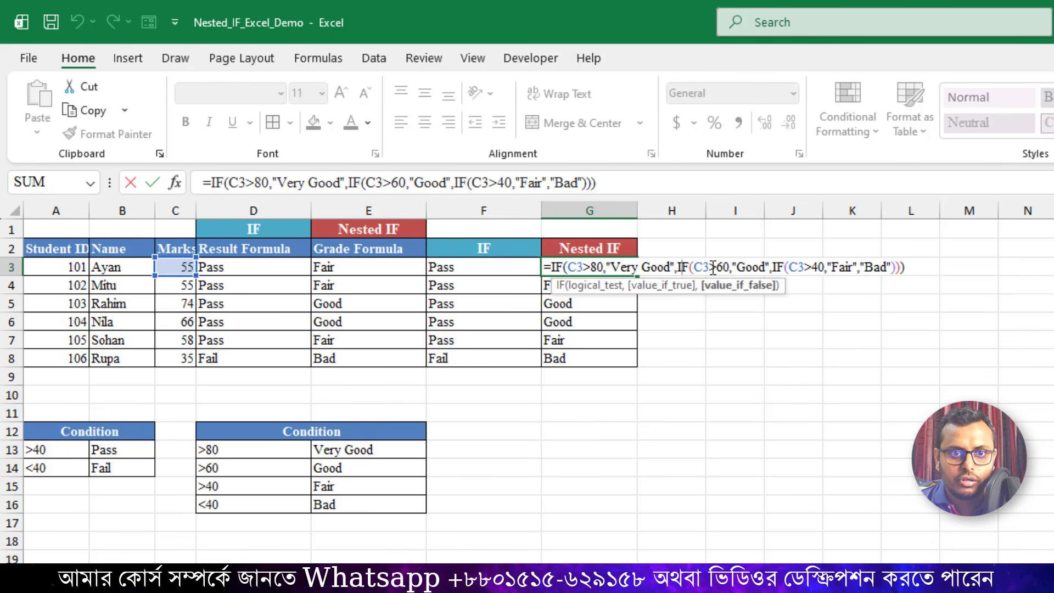
pyautogui.click(730, 266)
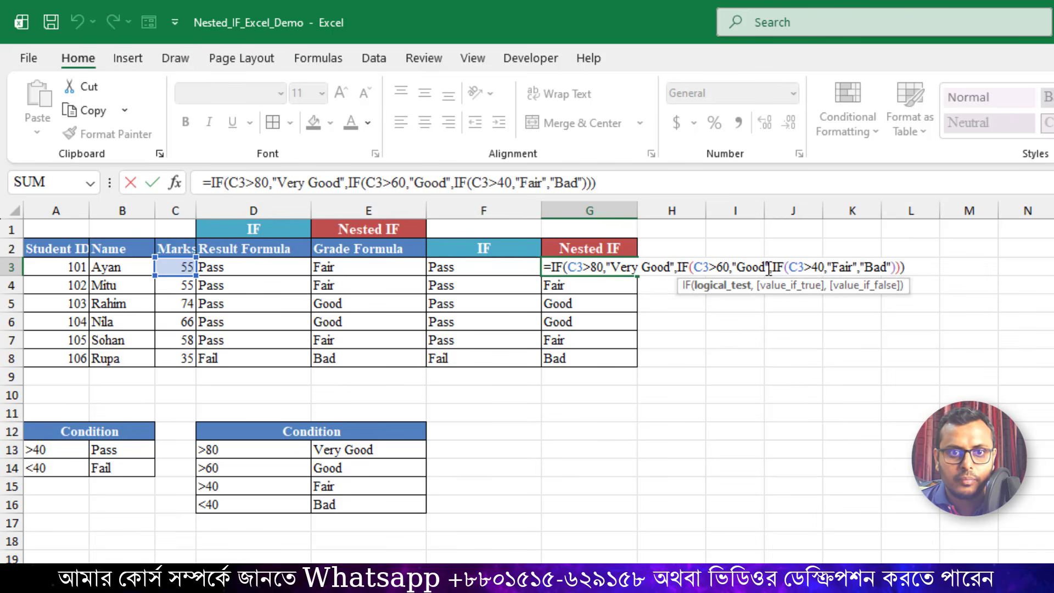
pyautogui.click(790, 266)
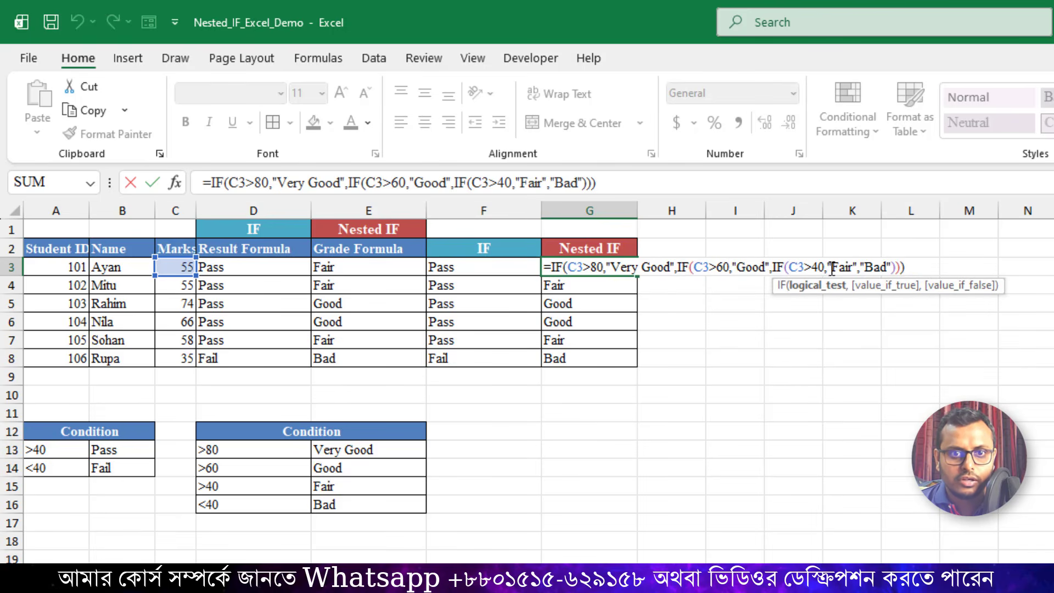
pyautogui.click(889, 267)
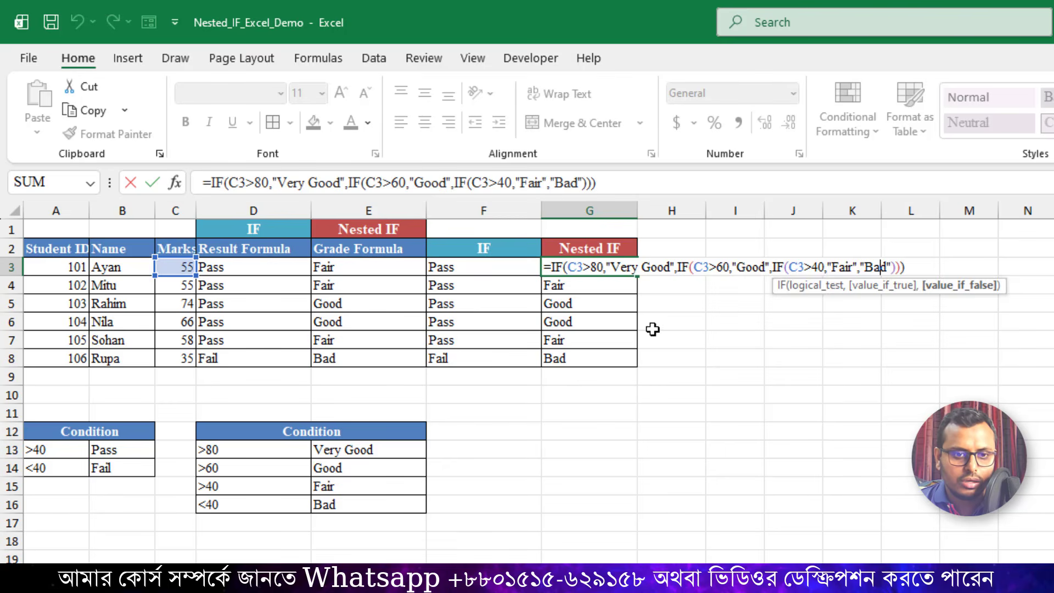
pyautogui.press('Return')
pyautogui.click(739, 330)
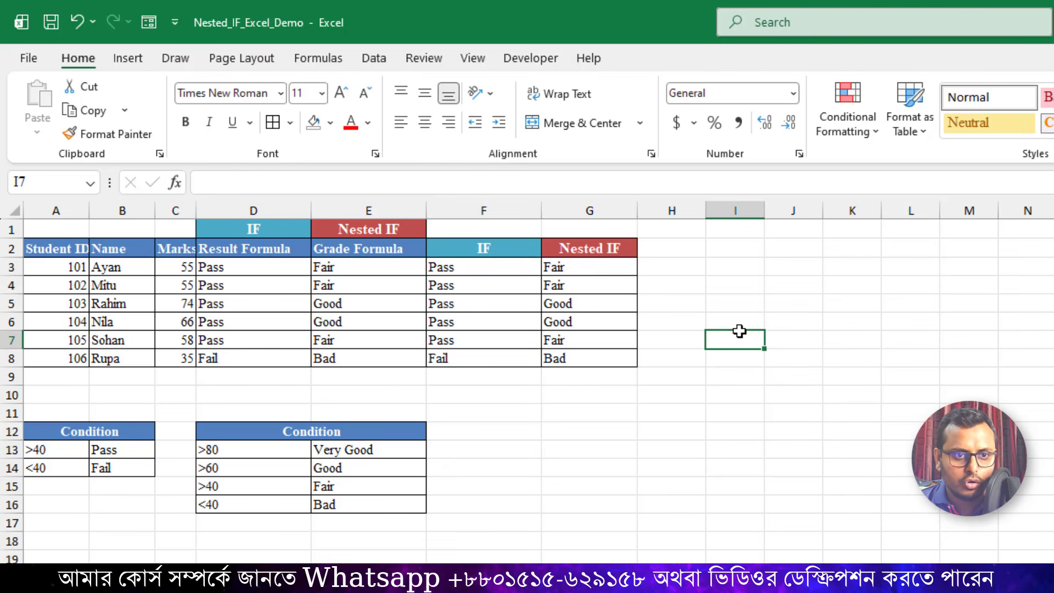